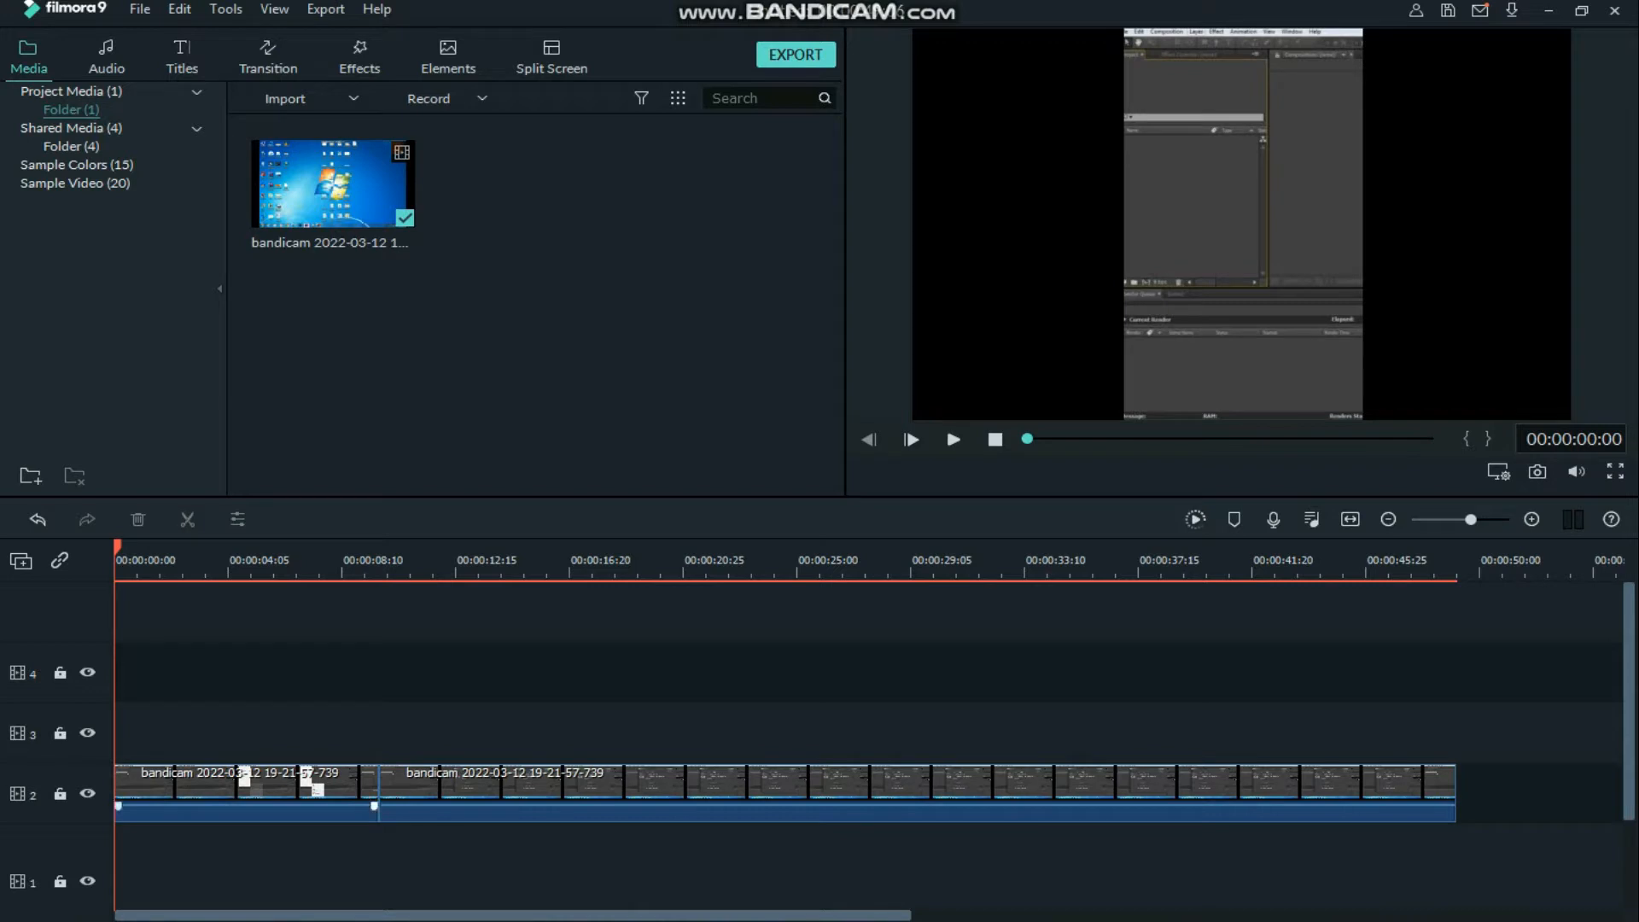
- Find the Basic Blur effect with the search term "blur", place it on track 3 from the timeline start and extend it to the clips' end
left_click(247, 793)
mouse_move(117, 547)
left_mouse_down()
mouse_move(1087, 548)
mouse_move(117, 547)
left_mouse_up()
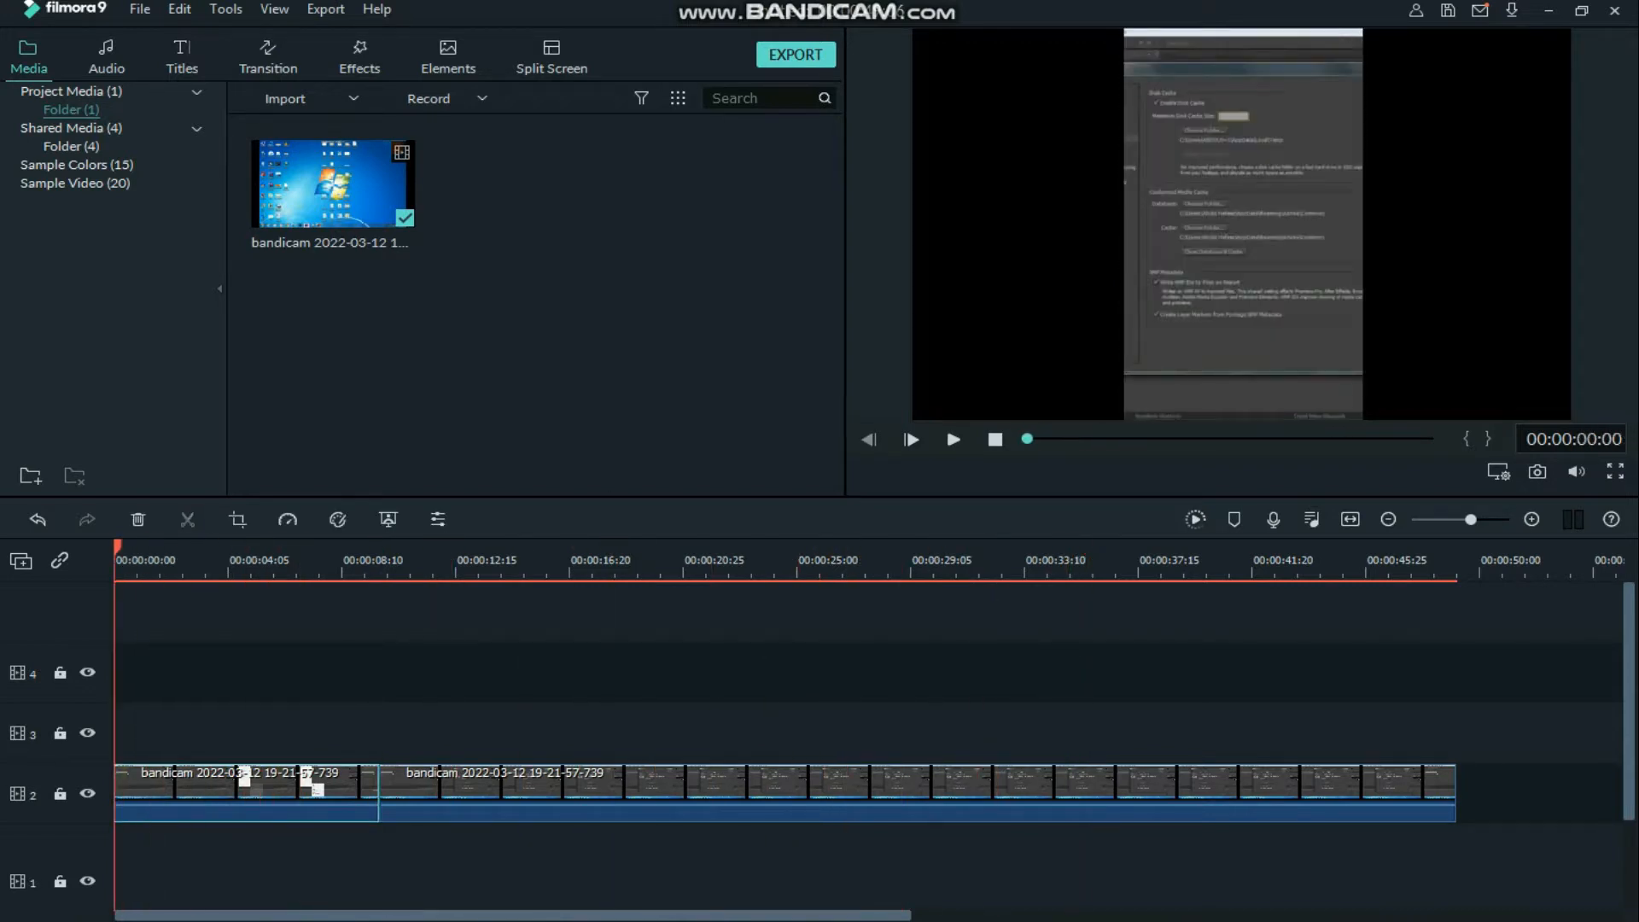
left_click(359, 57)
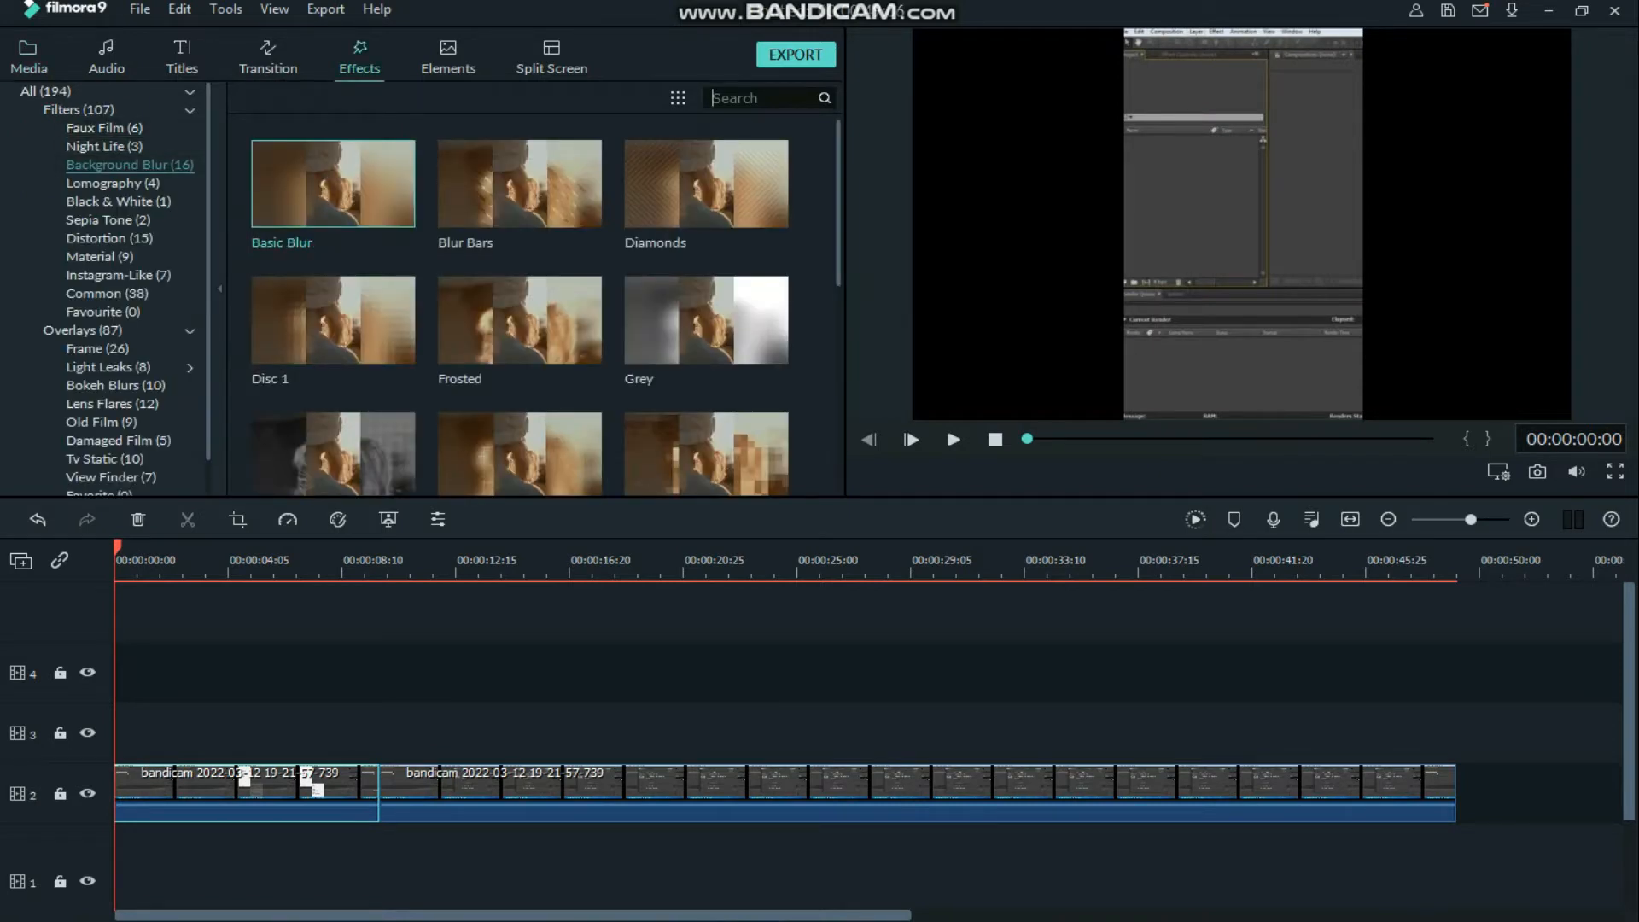
type("blur")
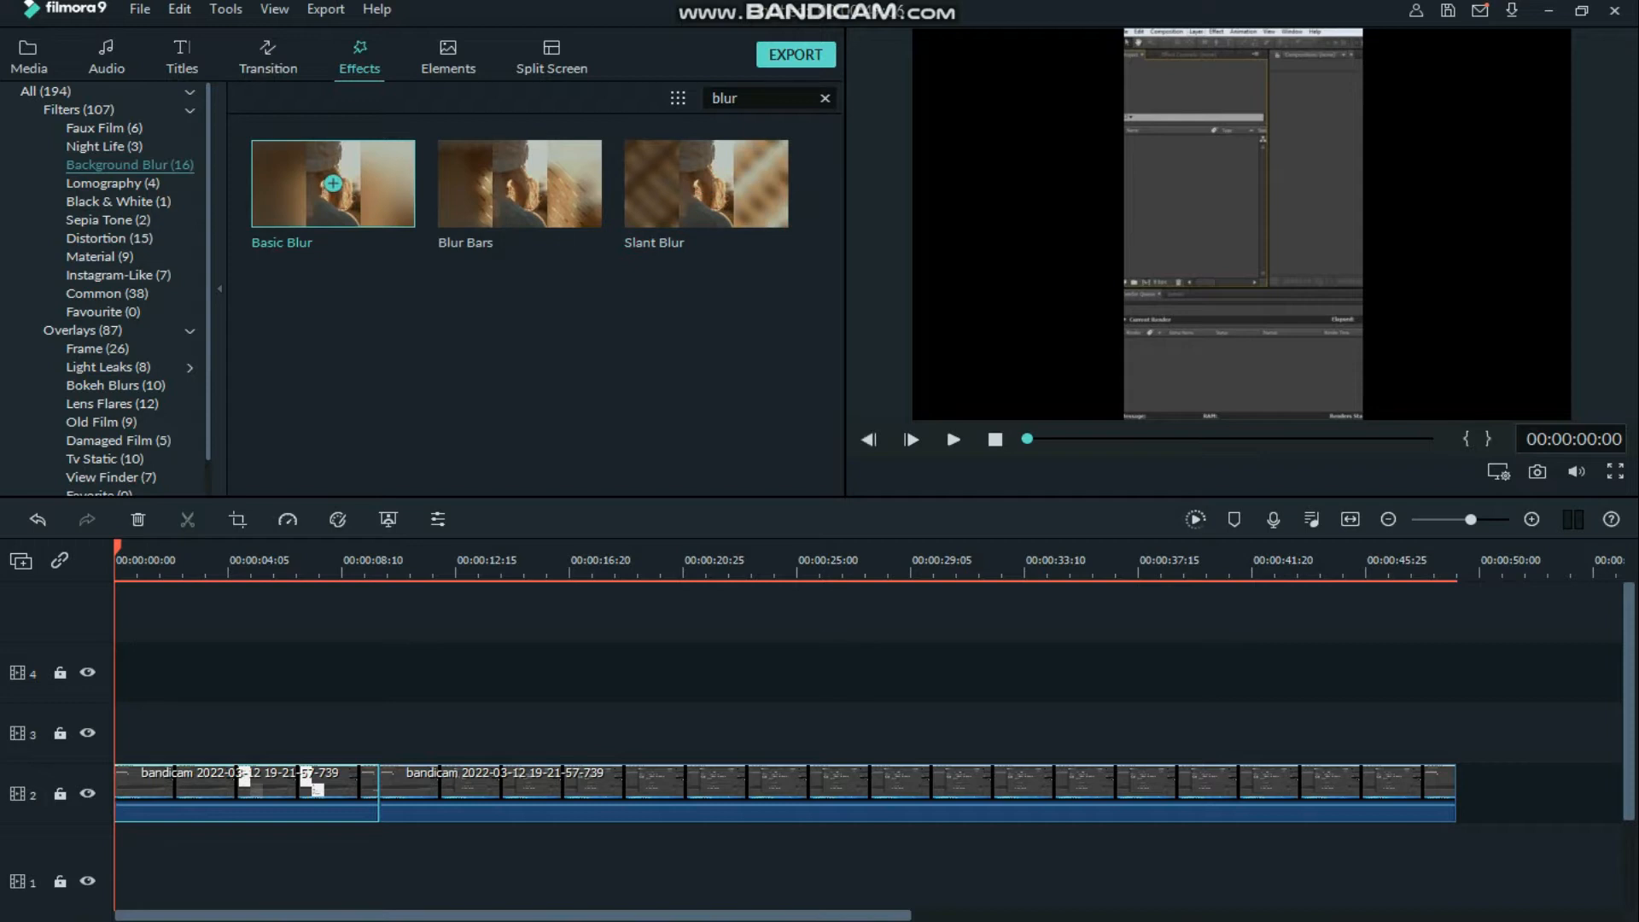
left_click_drag(332, 183, 184, 733)
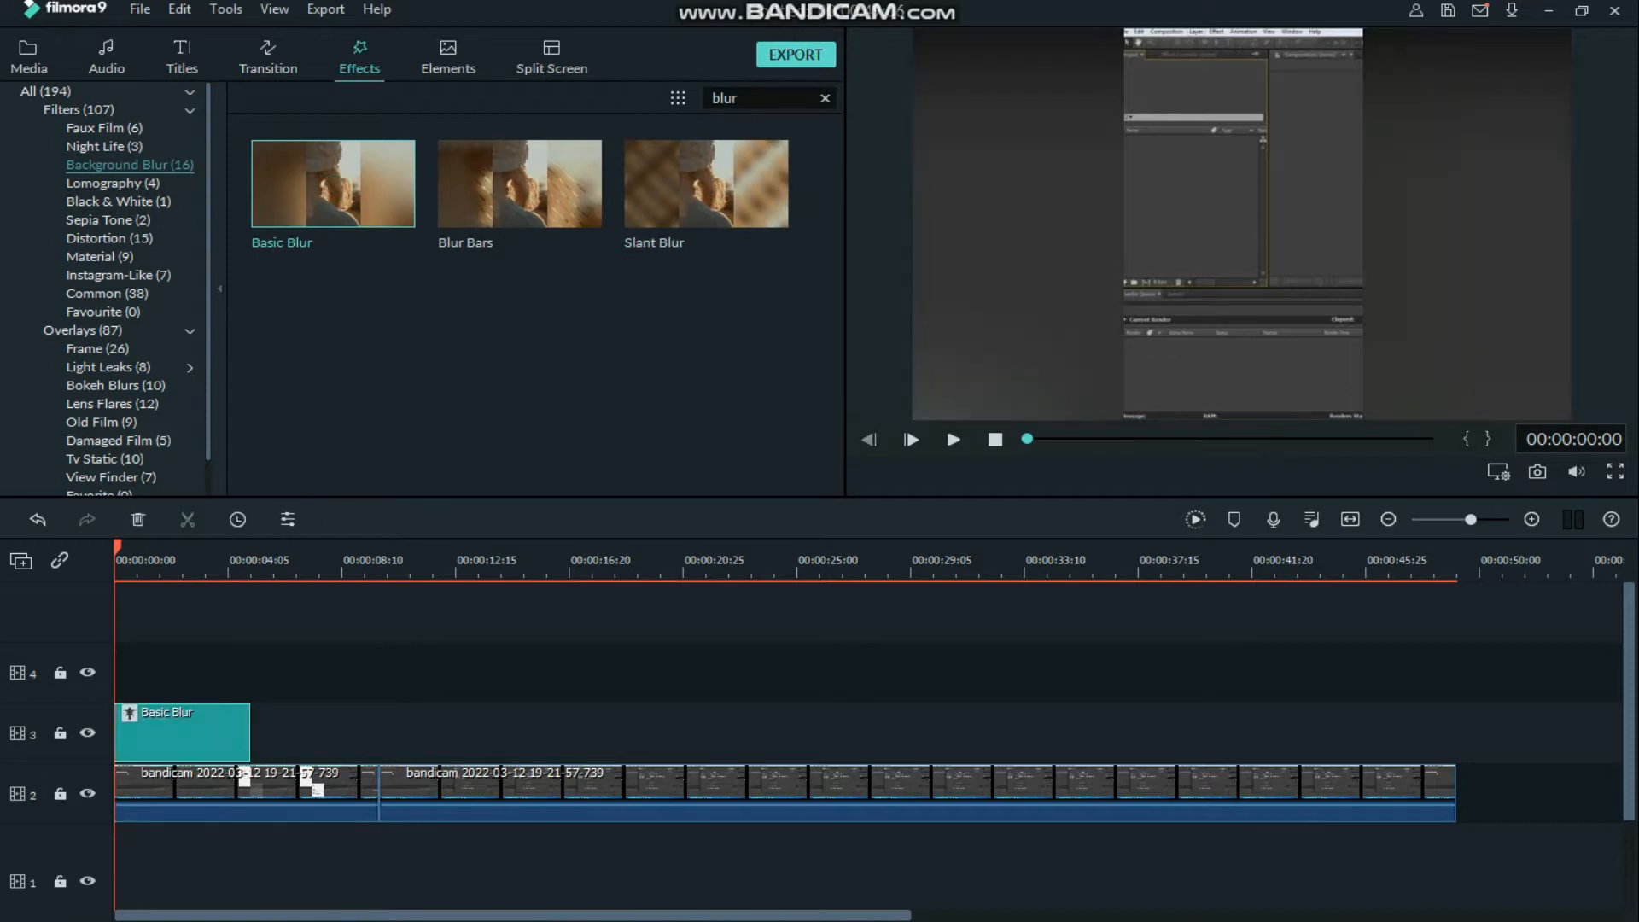
left_click_drag(117, 548, 151, 547)
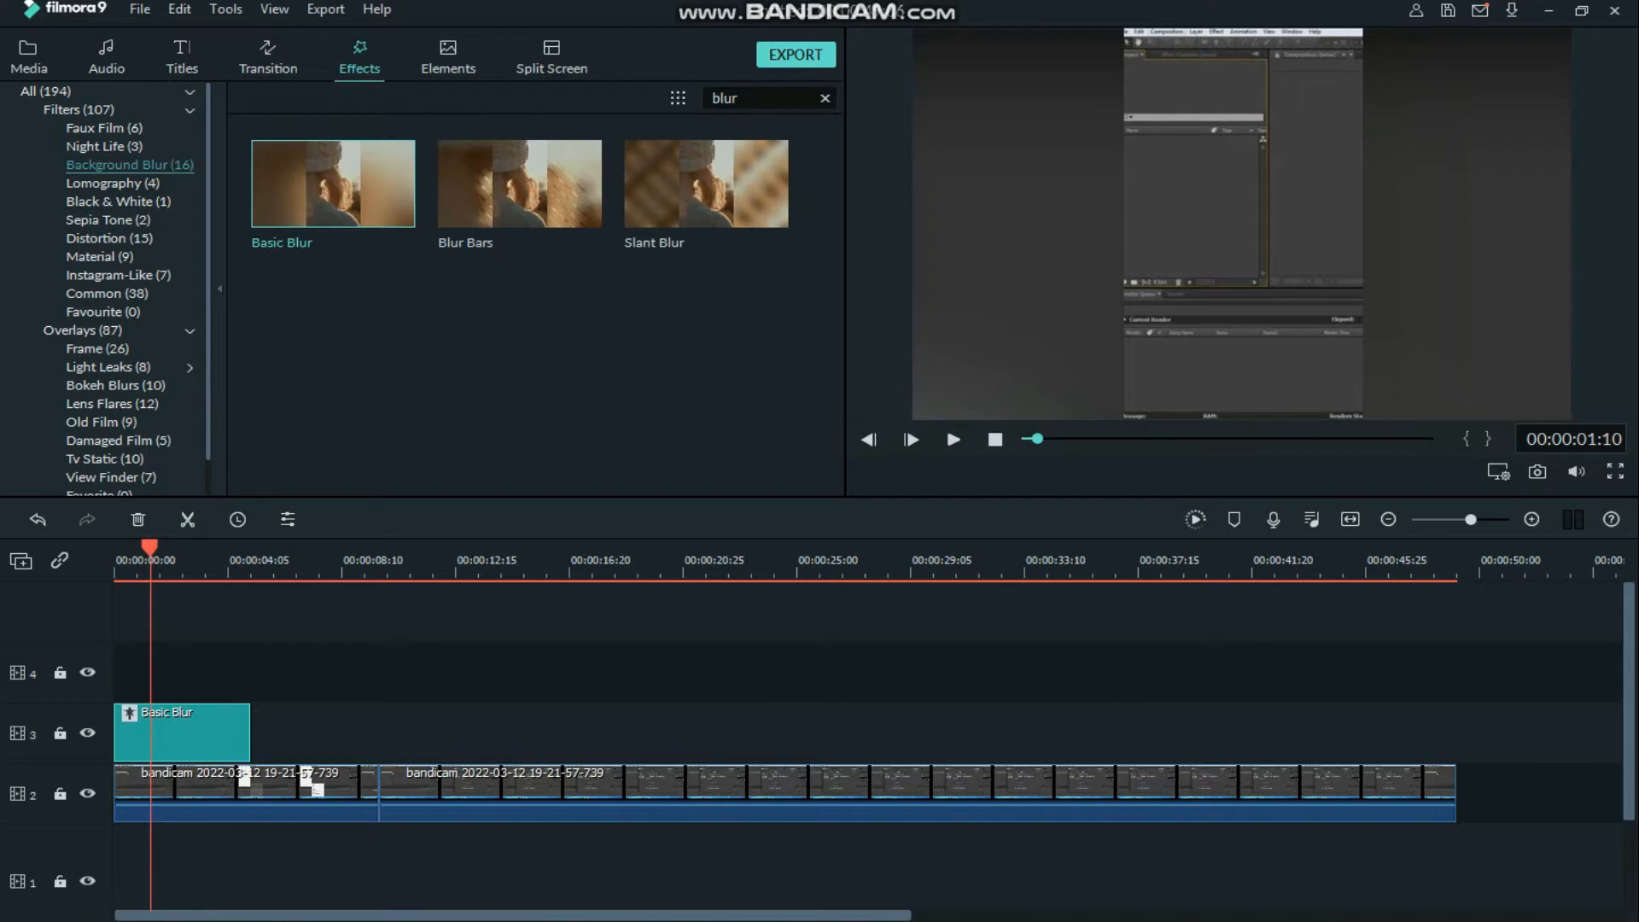
left_click_drag(249, 732, 1456, 733)
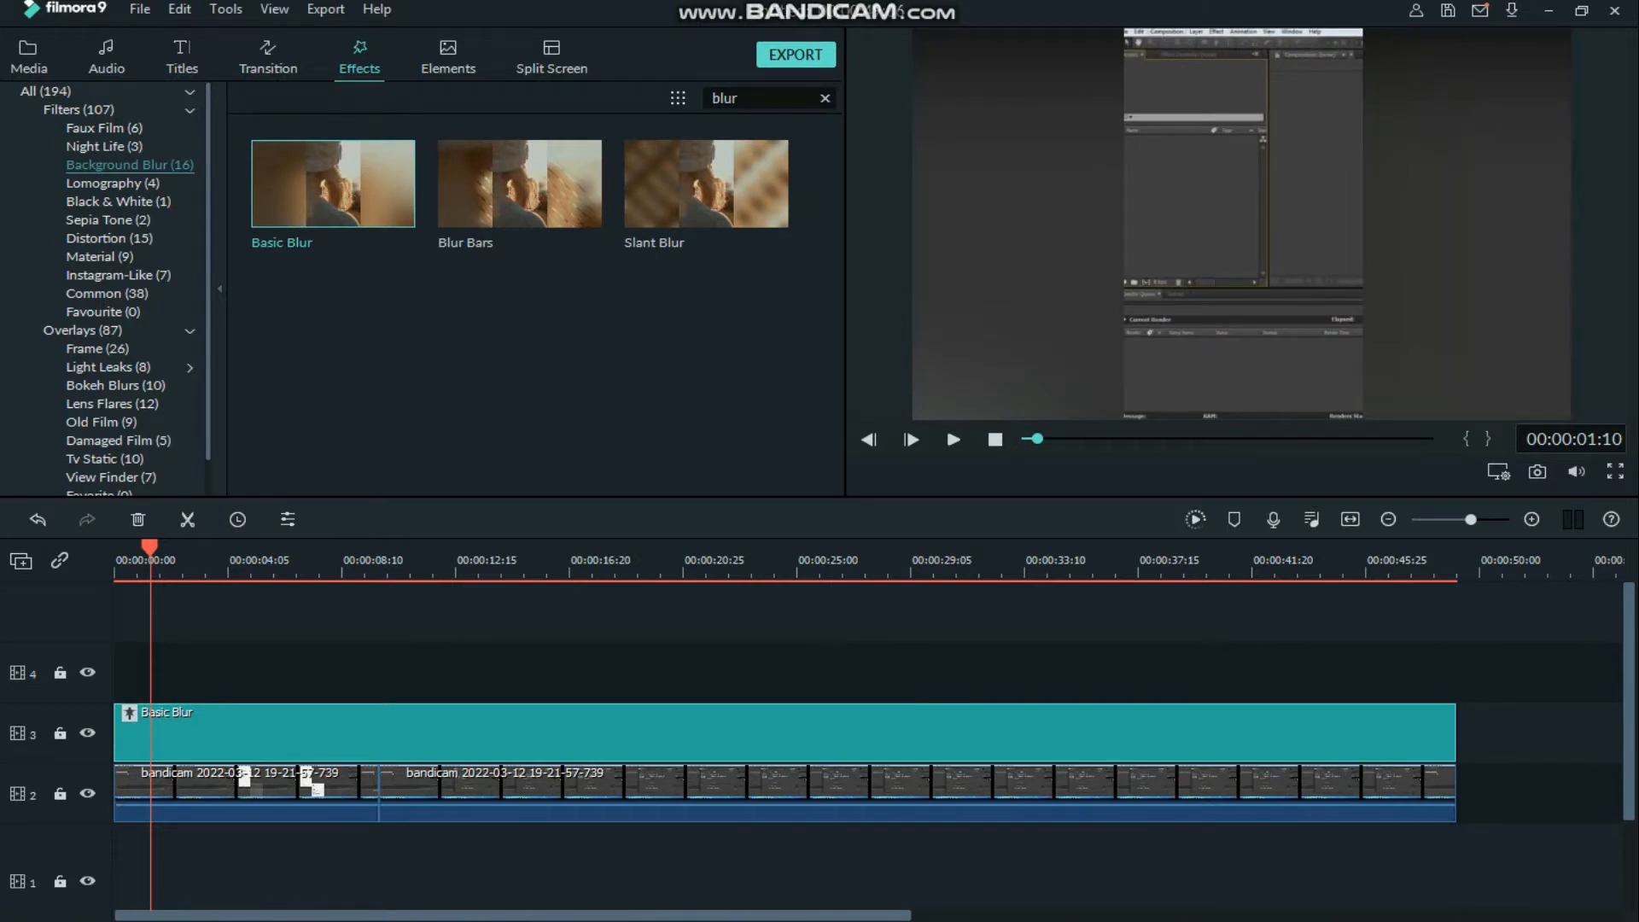
- Set the Basic Blur effect to Source Width 0.80, Background Luminance 73, Background Feather 0.64 and Alpha 60
double_click(784, 733)
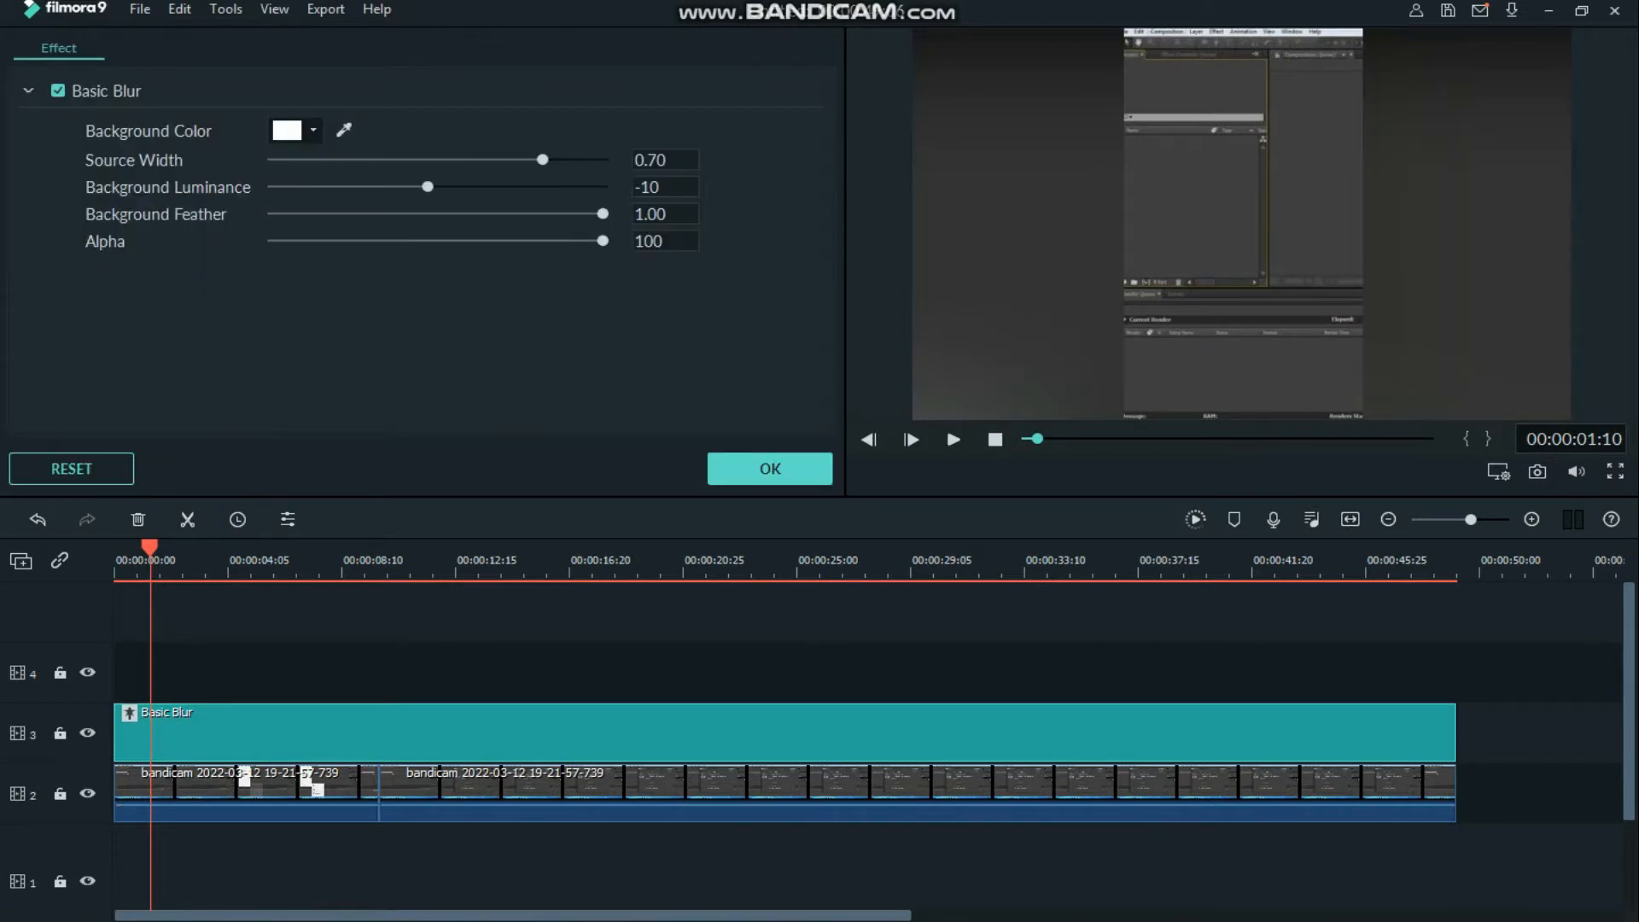
left_click_drag(542, 159, 603, 160)
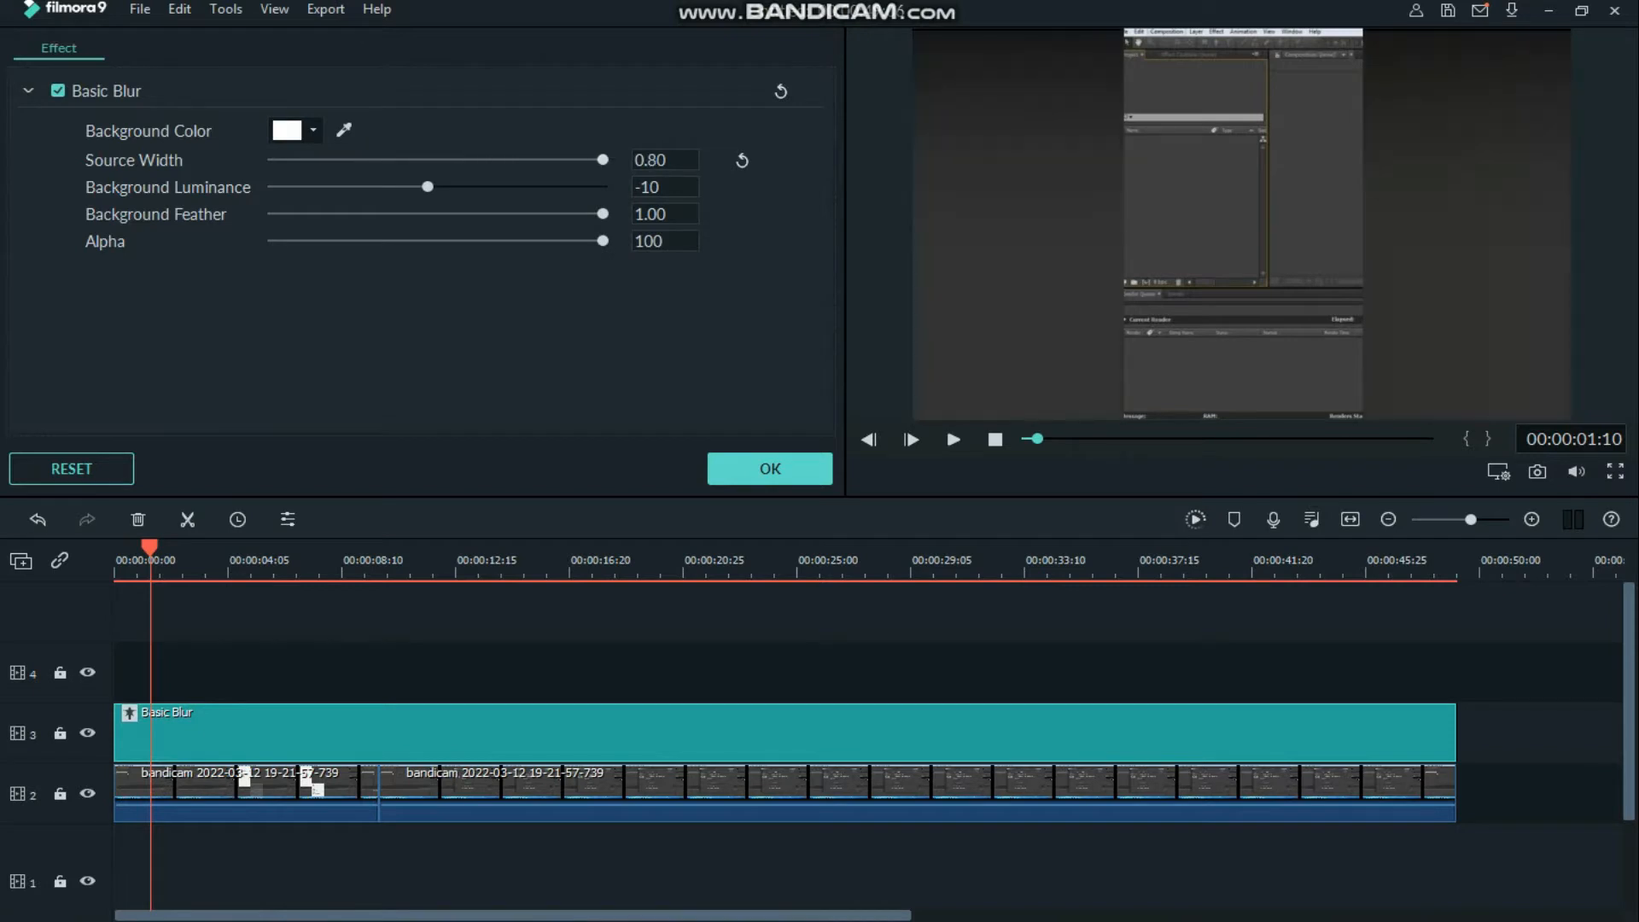
mouse_move(428, 186)
left_mouse_down()
mouse_move(449, 186)
mouse_move(365, 186)
mouse_move(479, 186)
mouse_move(438, 186)
left_mouse_up()
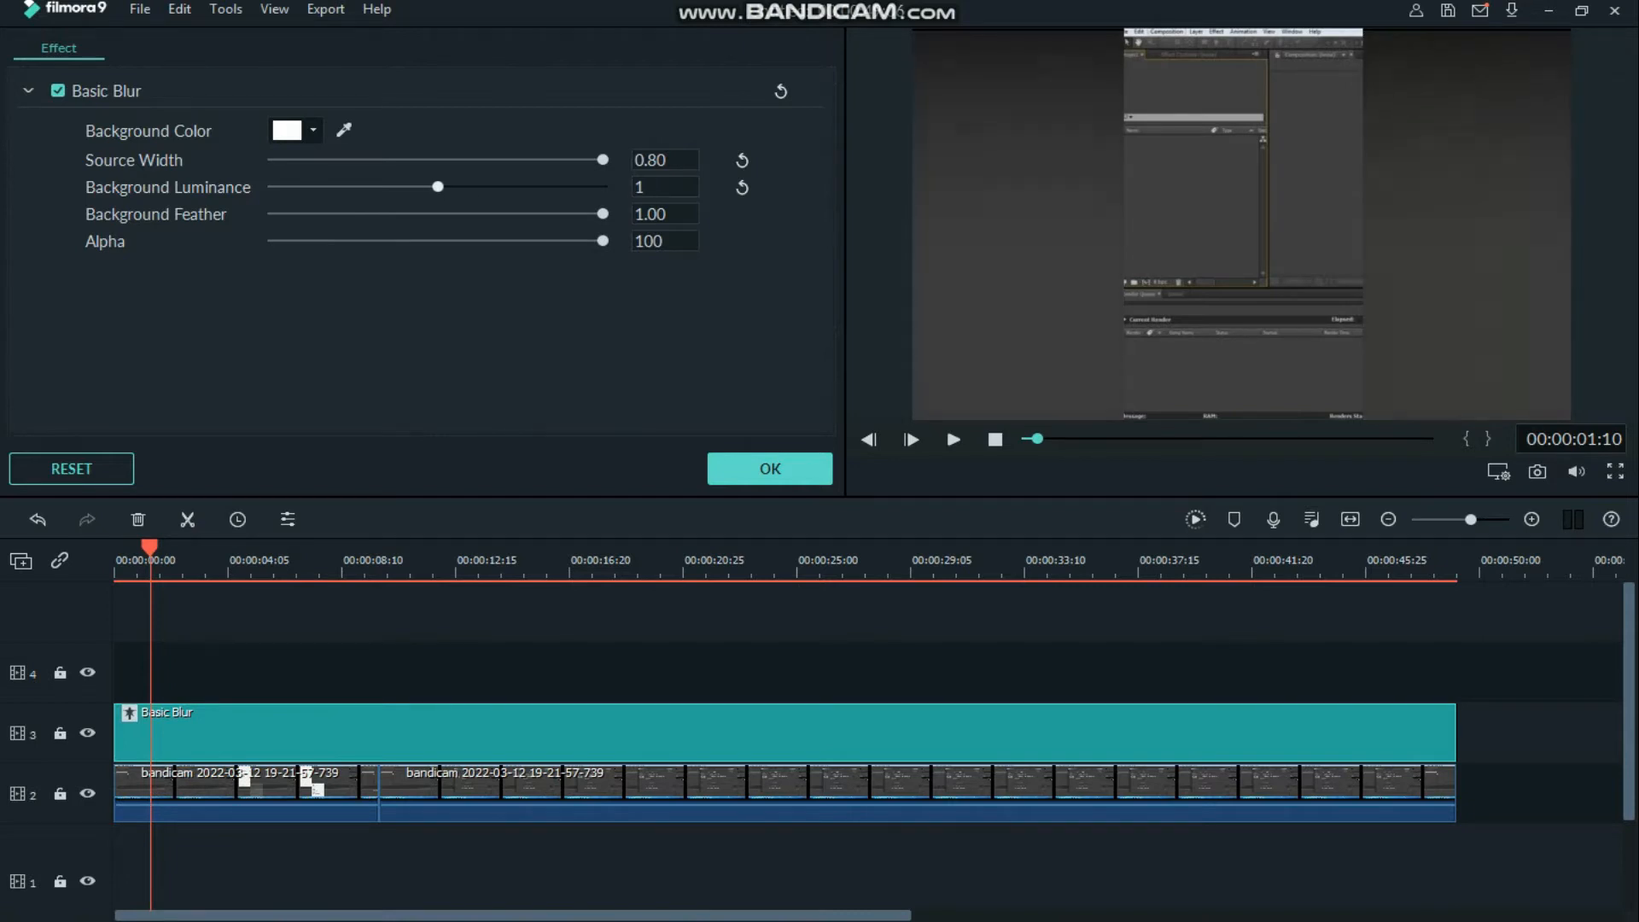
left_click_drag(603, 213, 425, 187)
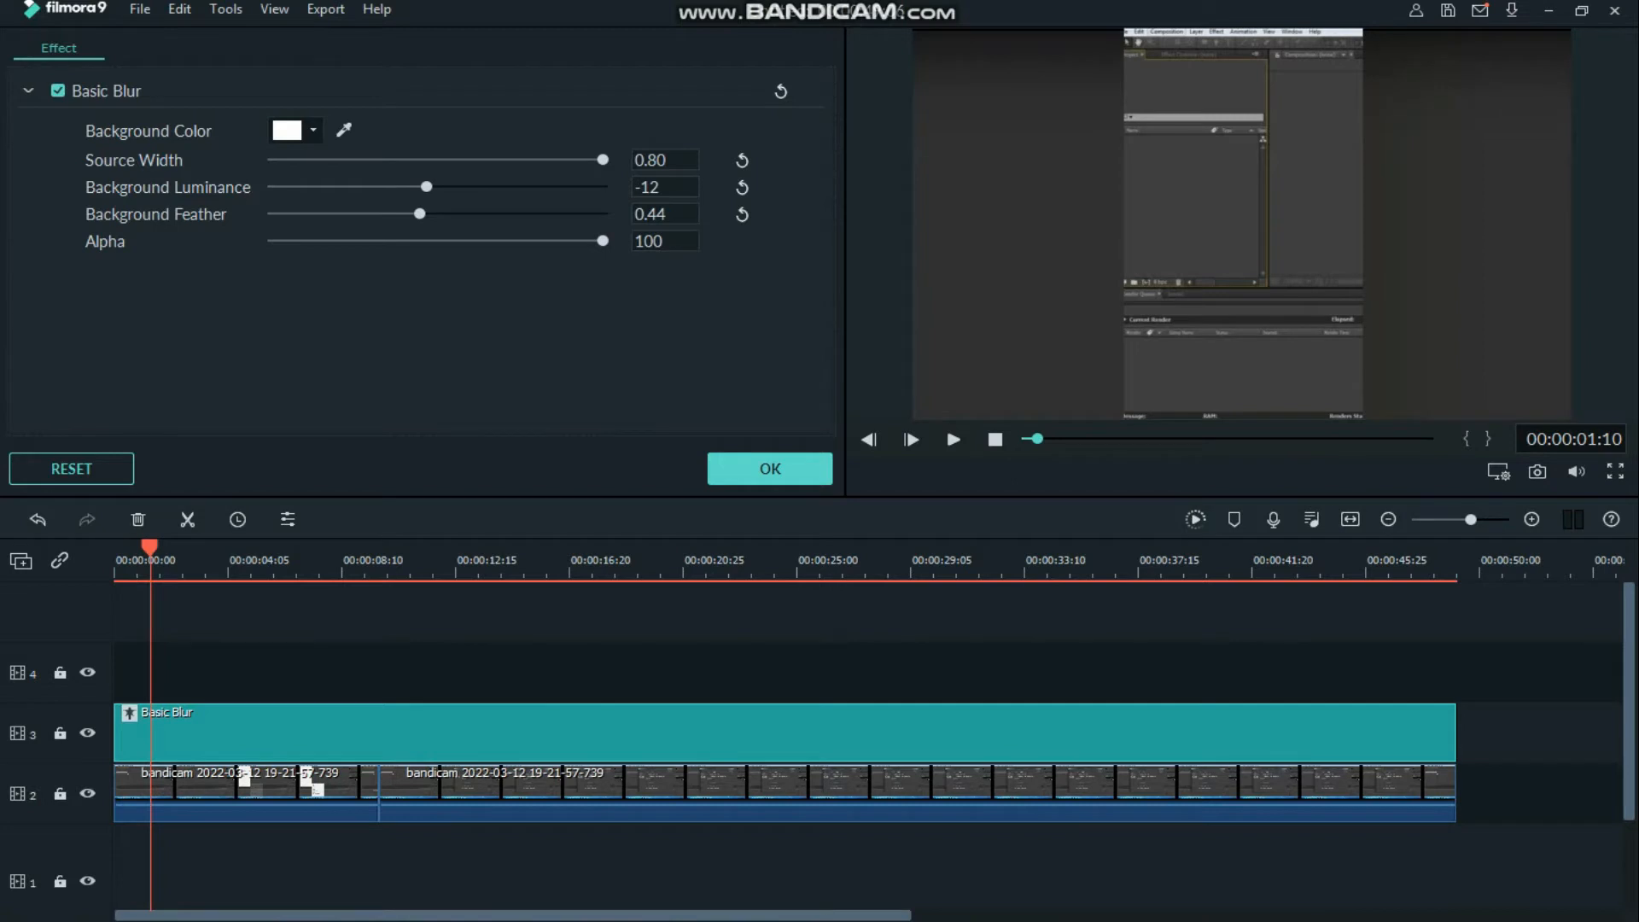
left_click_drag(603, 241, 520, 187)
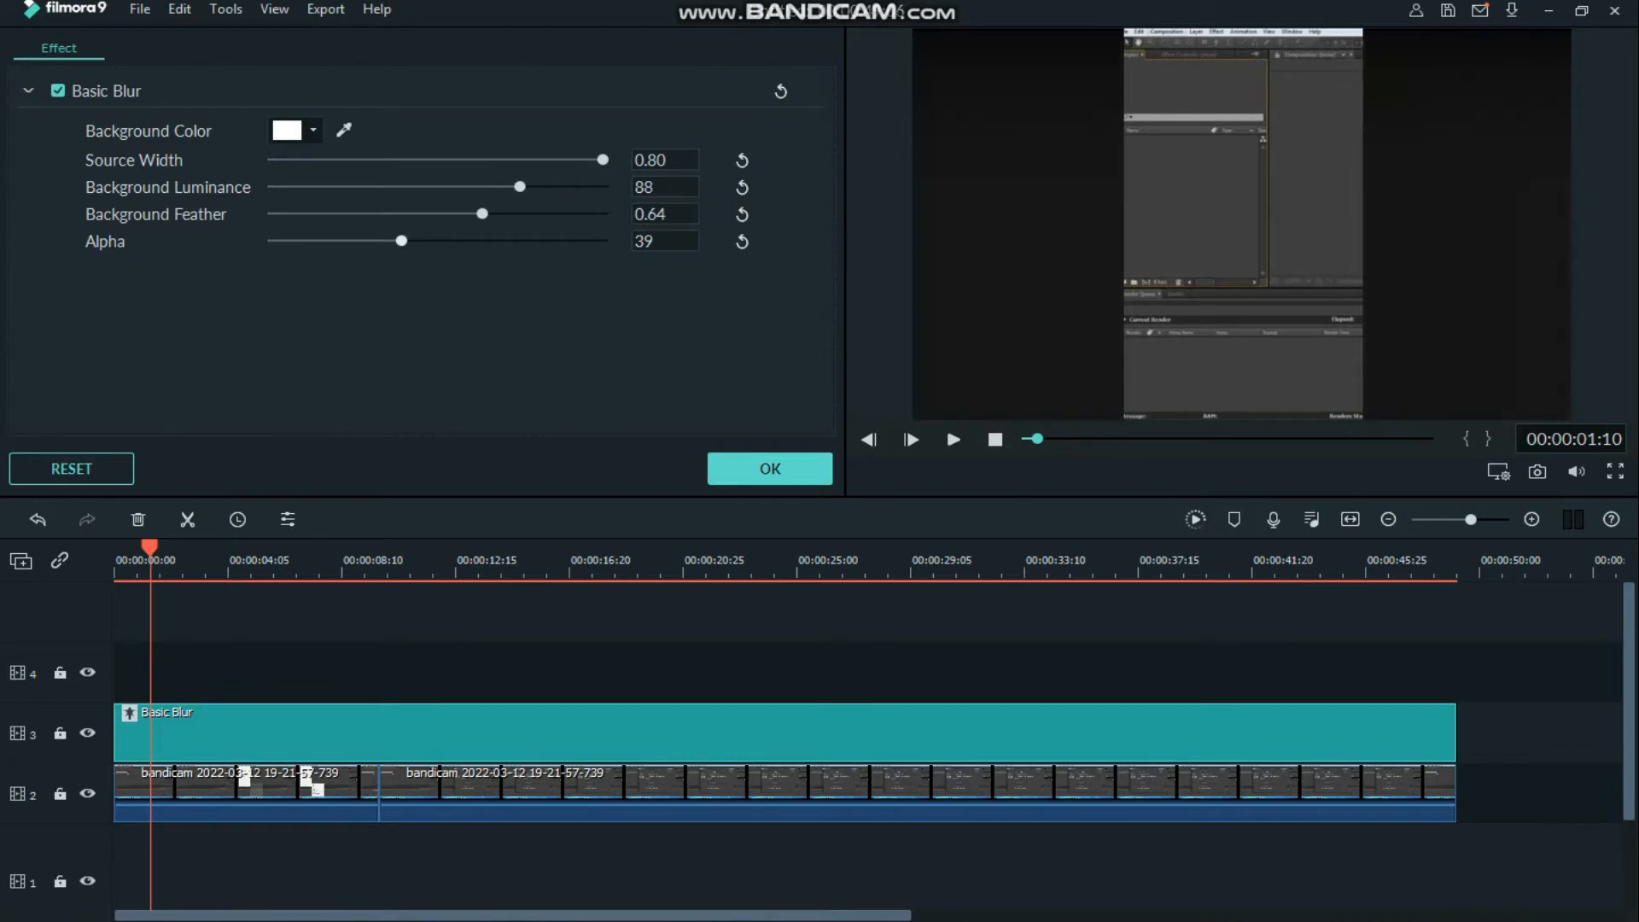
left_click_drag(402, 241, 470, 241)
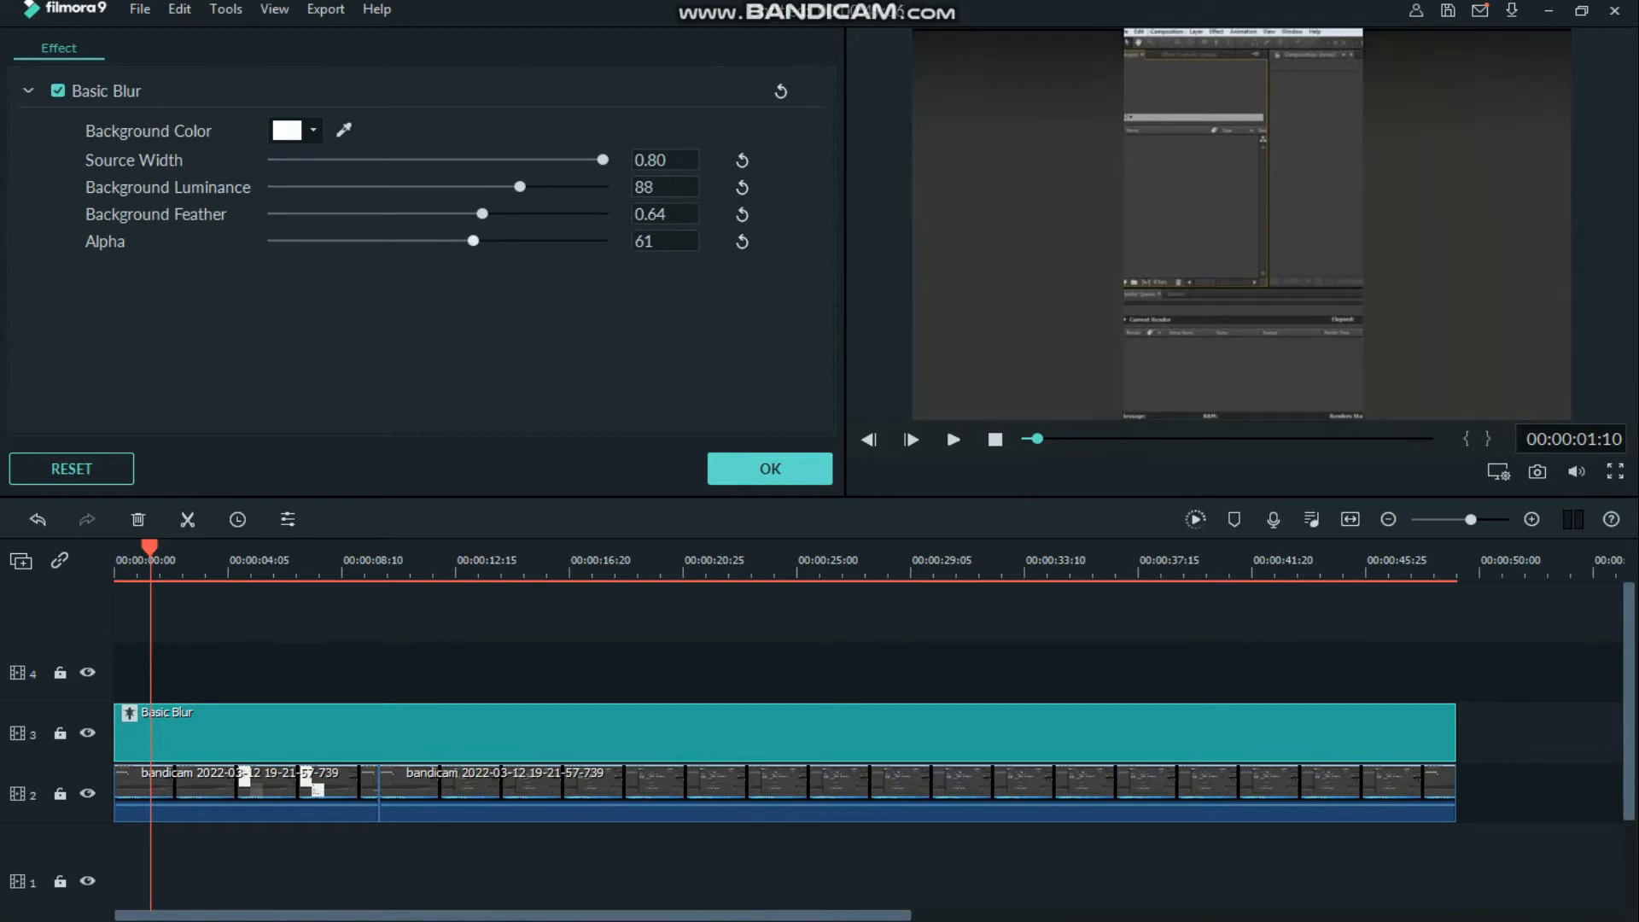
left_click_drag(520, 187, 507, 187)
- Retune Basic Blur on the frames at 00:00:05:06 and 00:00:17:18 to Background Luminance 81, Background Feather 0.57 and Alpha 64
left_click_drag(150, 548, 255, 547)
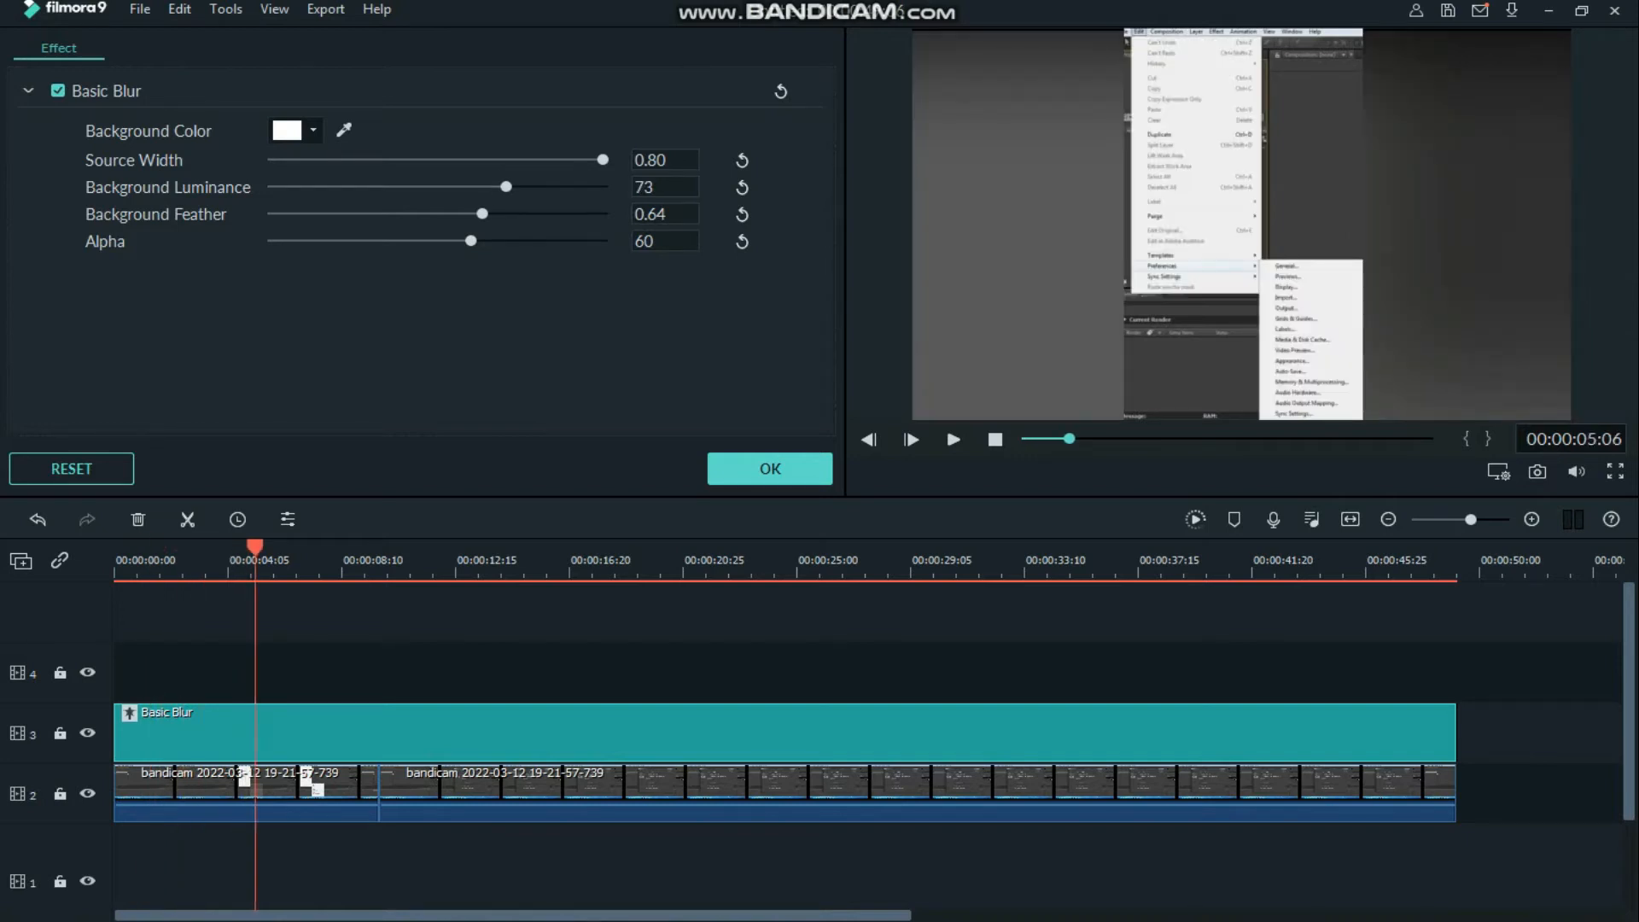
left_click_drag(481, 214, 387, 213)
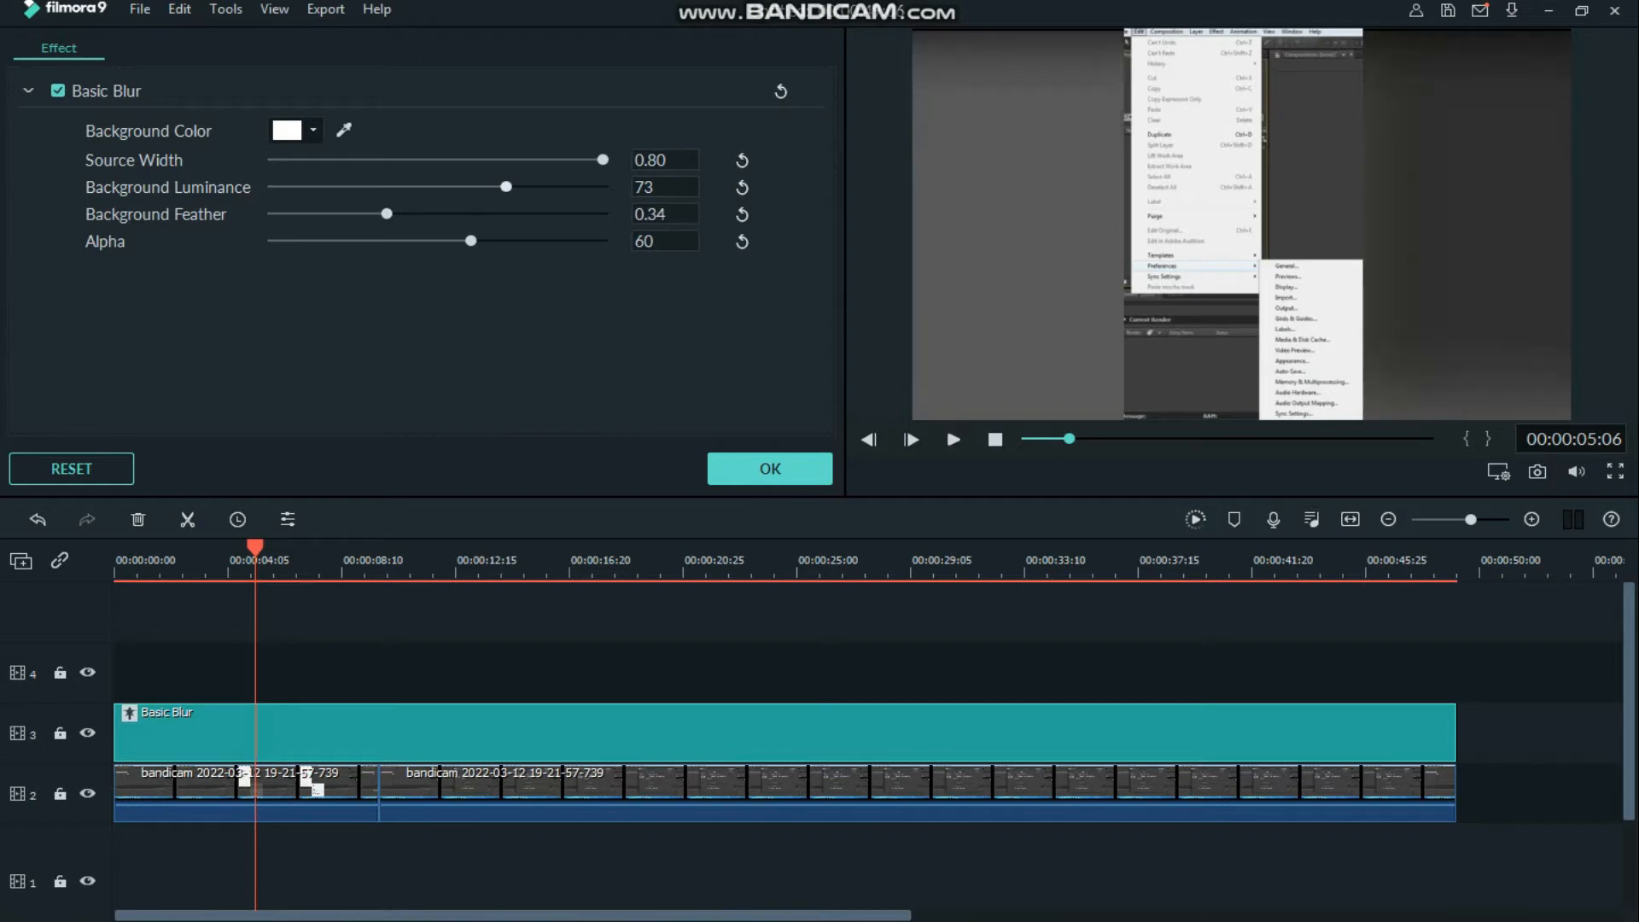
left_click_drag(506, 187, 484, 241)
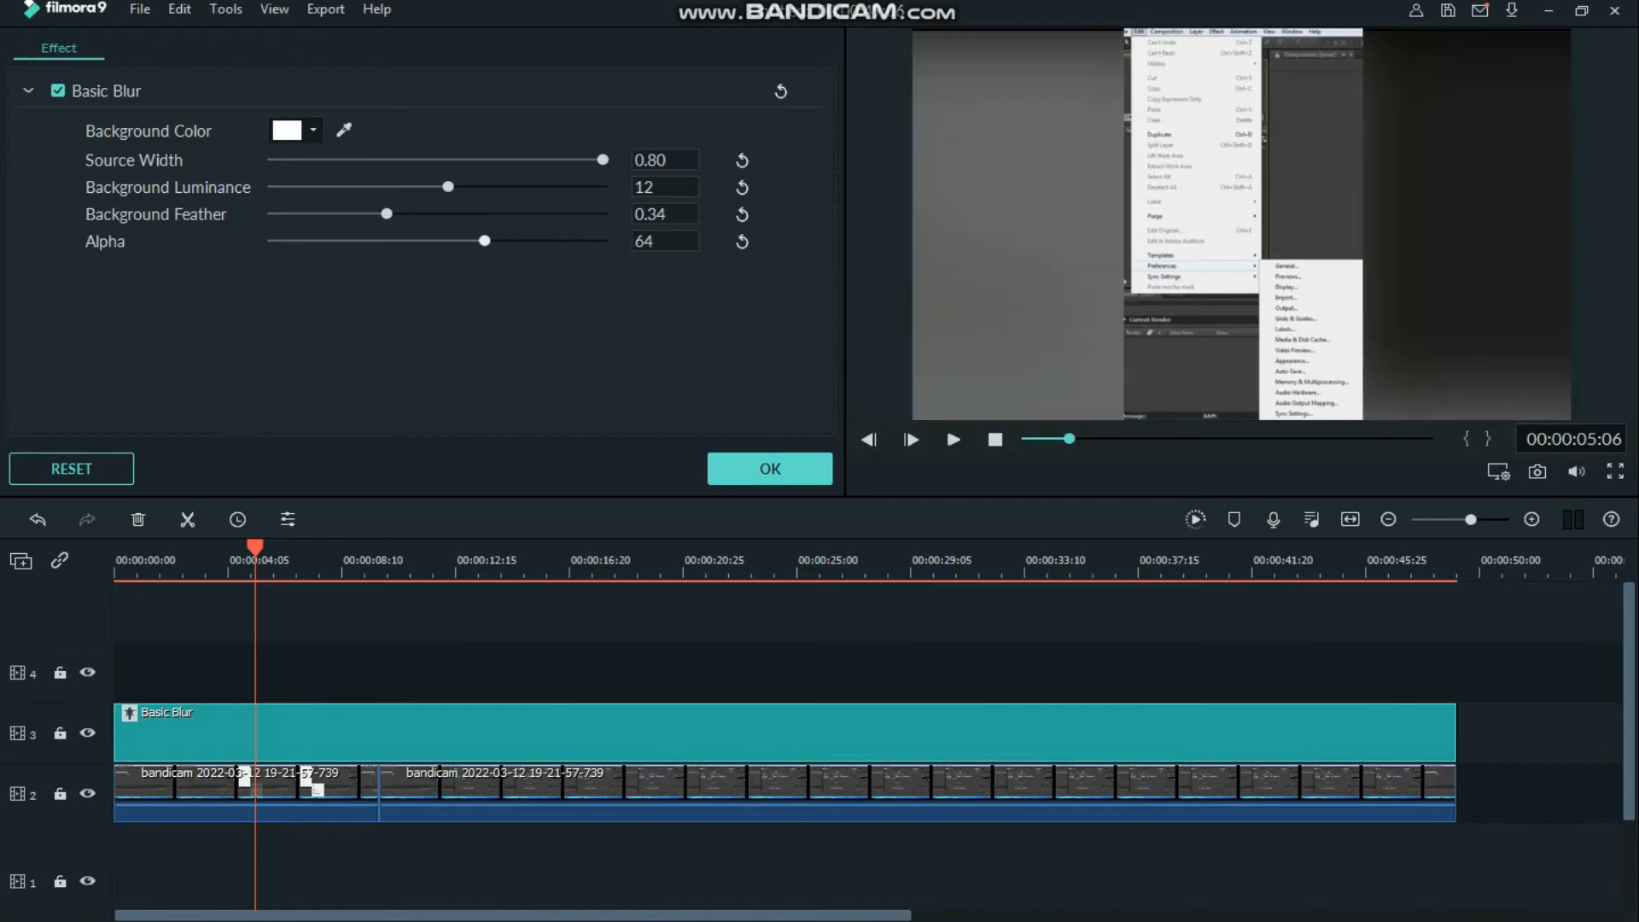
left_click_drag(387, 213, 509, 186)
left_click_drag(254, 547, 595, 547)
mouse_move(515, 213)
left_mouse_down()
mouse_move(369, 214)
mouse_move(459, 213)
mouse_move(377, 186)
mouse_move(514, 186)
left_mouse_up()
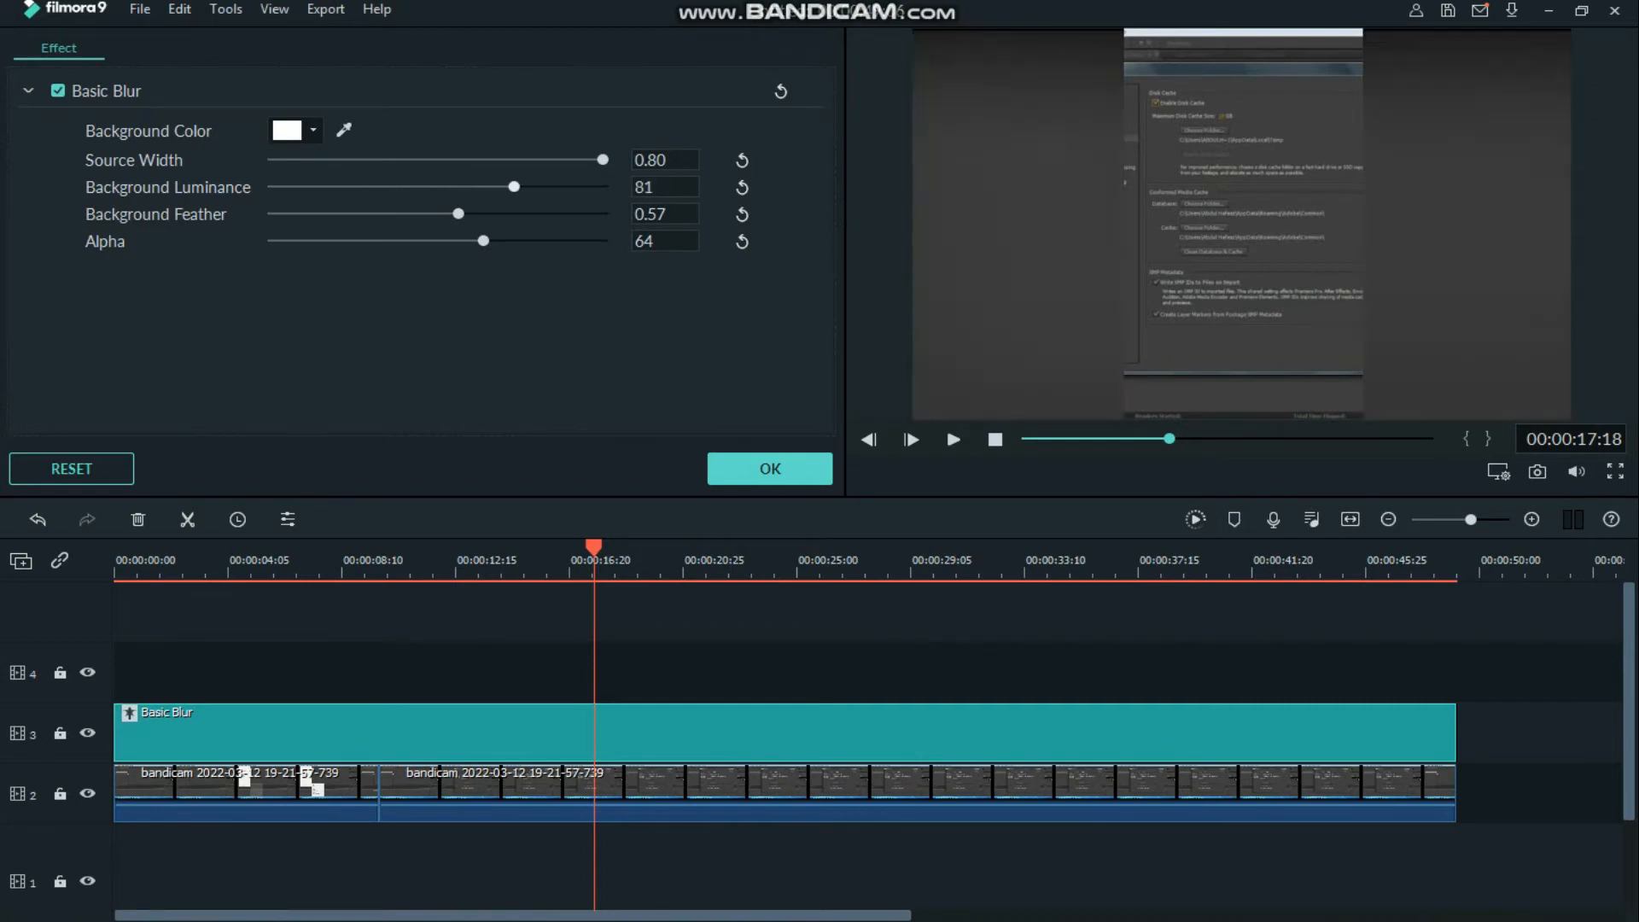
- Set Basic Blur to Background Luminance 24, Background Feather 0.01 and Alpha 67, and apply the settings
left_click_drag(484, 241, 304, 213)
mouse_move(480, 241)
left_mouse_down()
mouse_move(427, 241)
mouse_move(579, 241)
mouse_move(418, 241)
mouse_move(538, 241)
mouse_move(496, 241)
left_mouse_up()
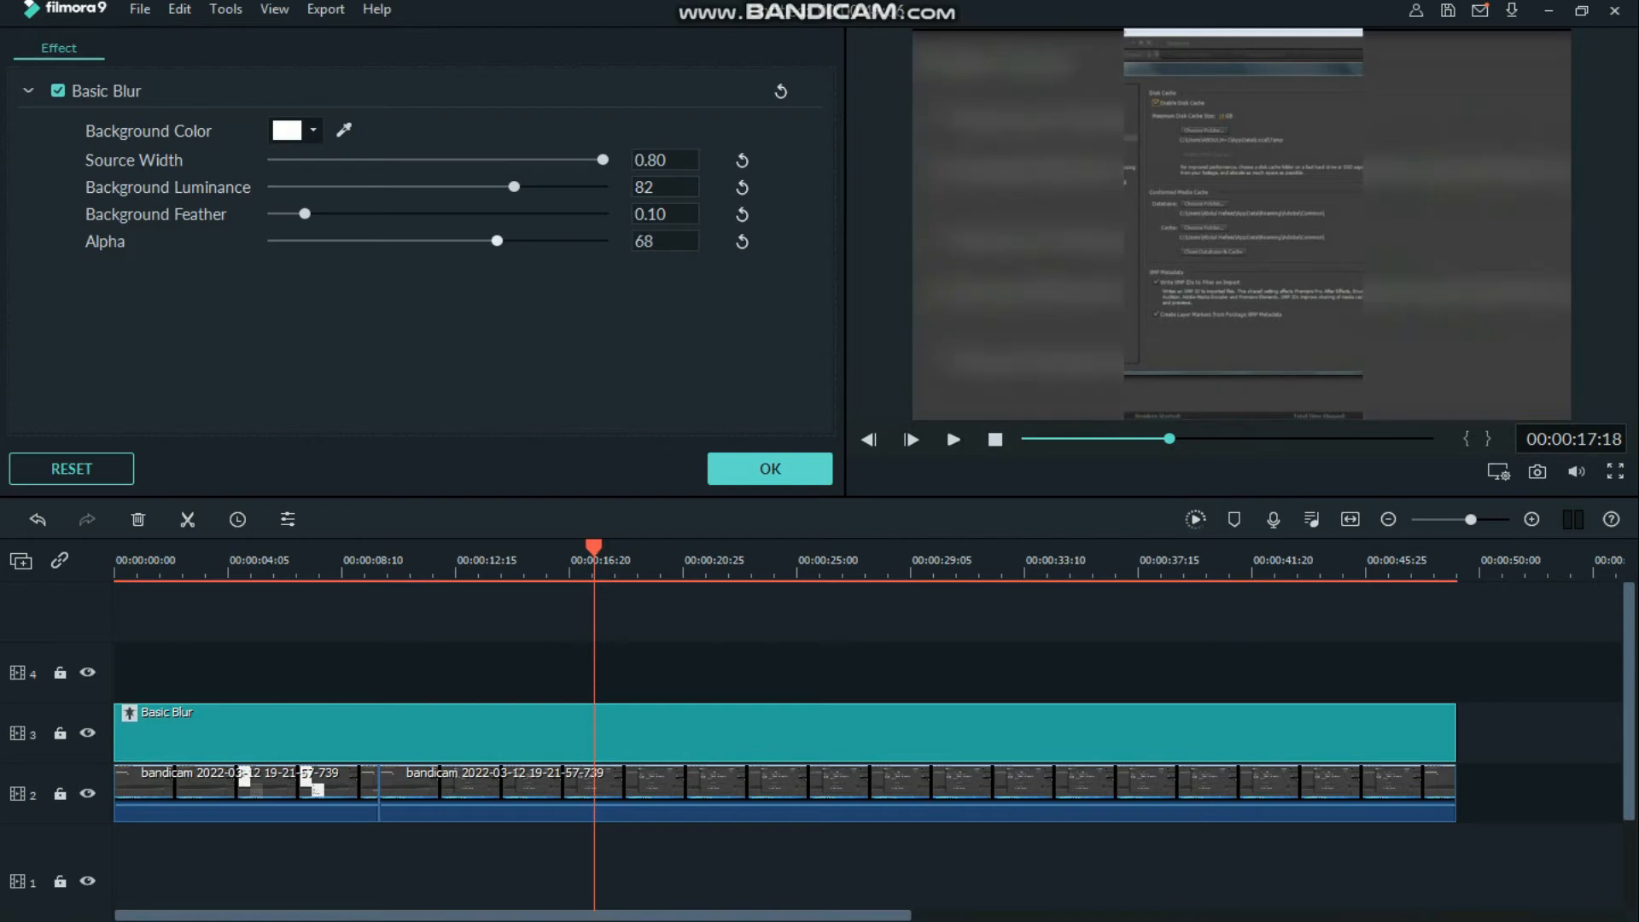
mouse_move(303, 214)
left_mouse_down()
mouse_move(333, 214)
mouse_move(273, 214)
left_mouse_up()
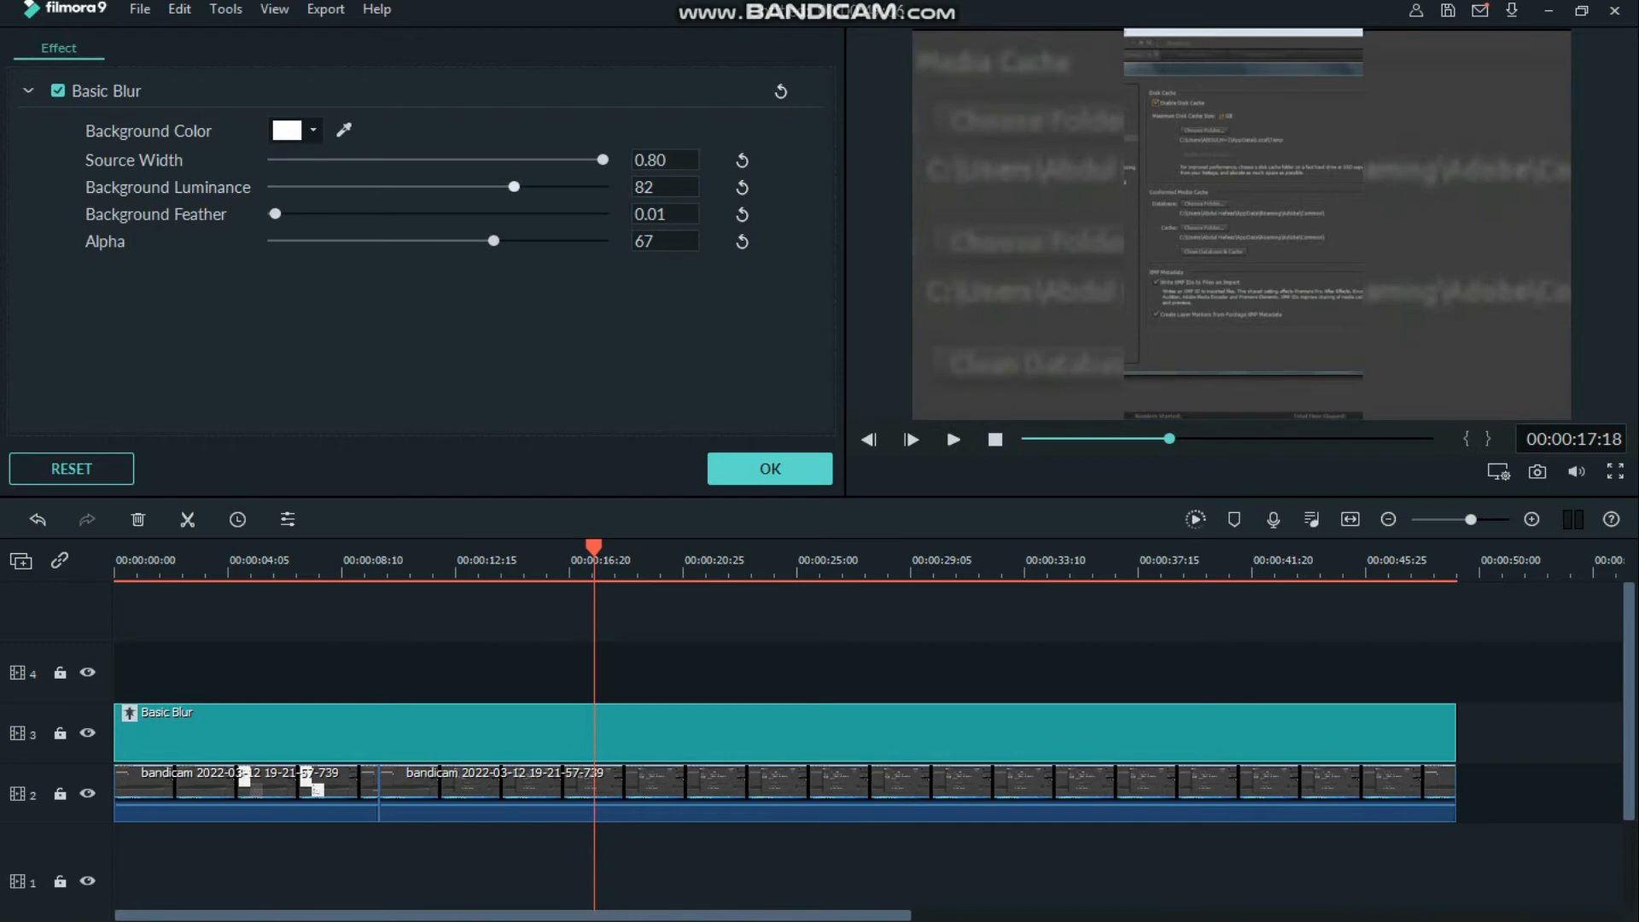
left_click_drag(514, 187, 460, 187)
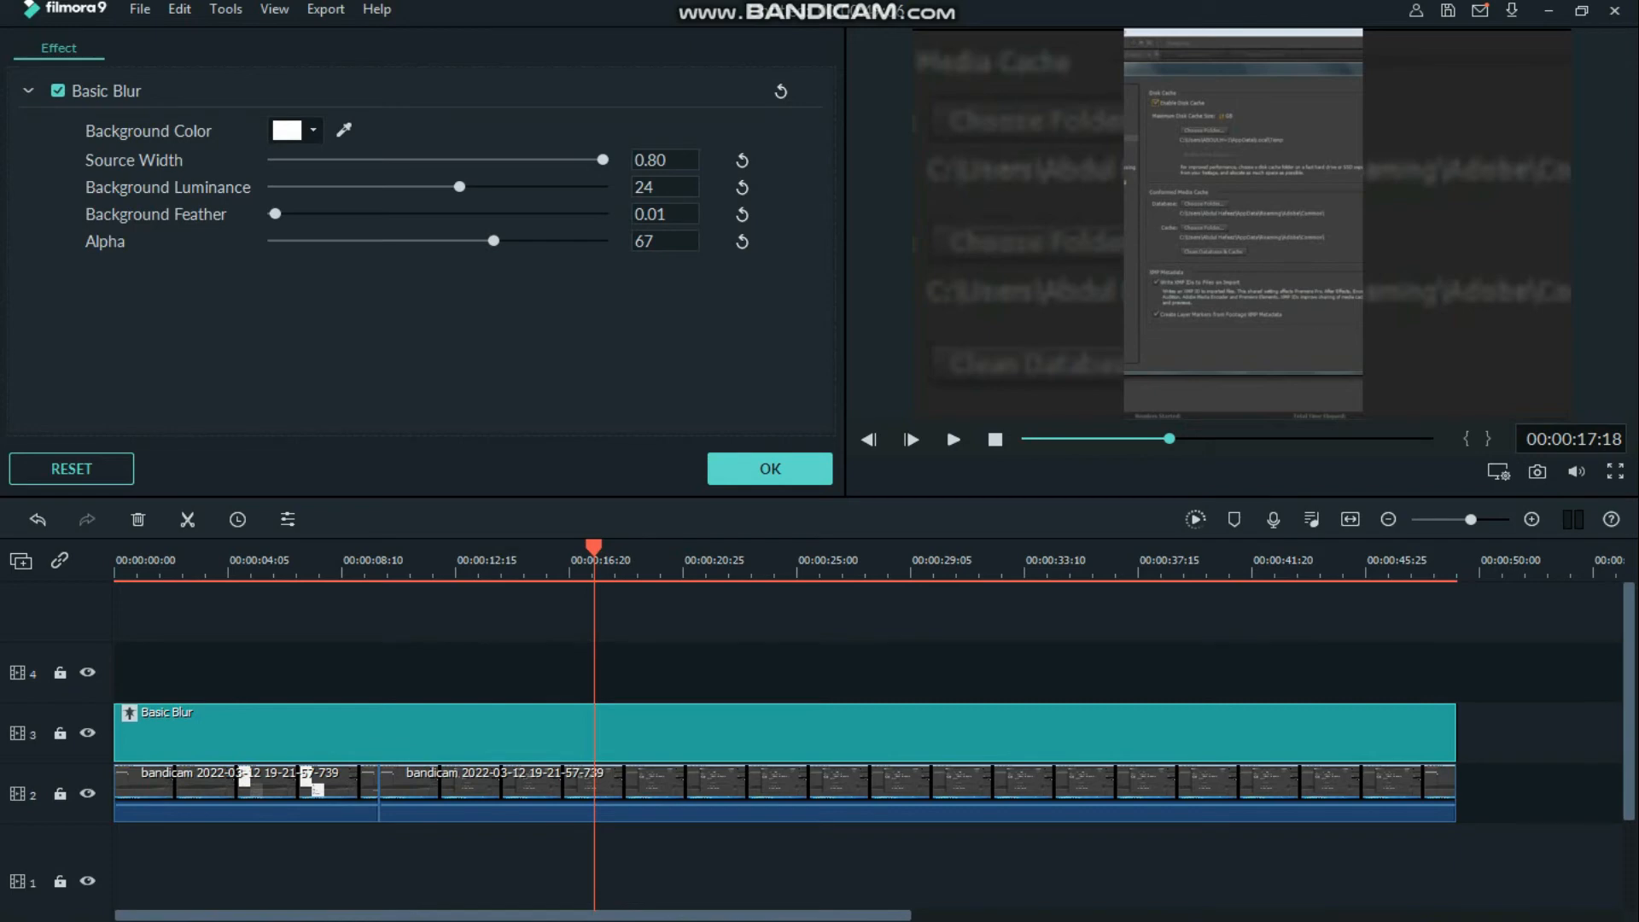
left_click_drag(595, 548, 506, 548)
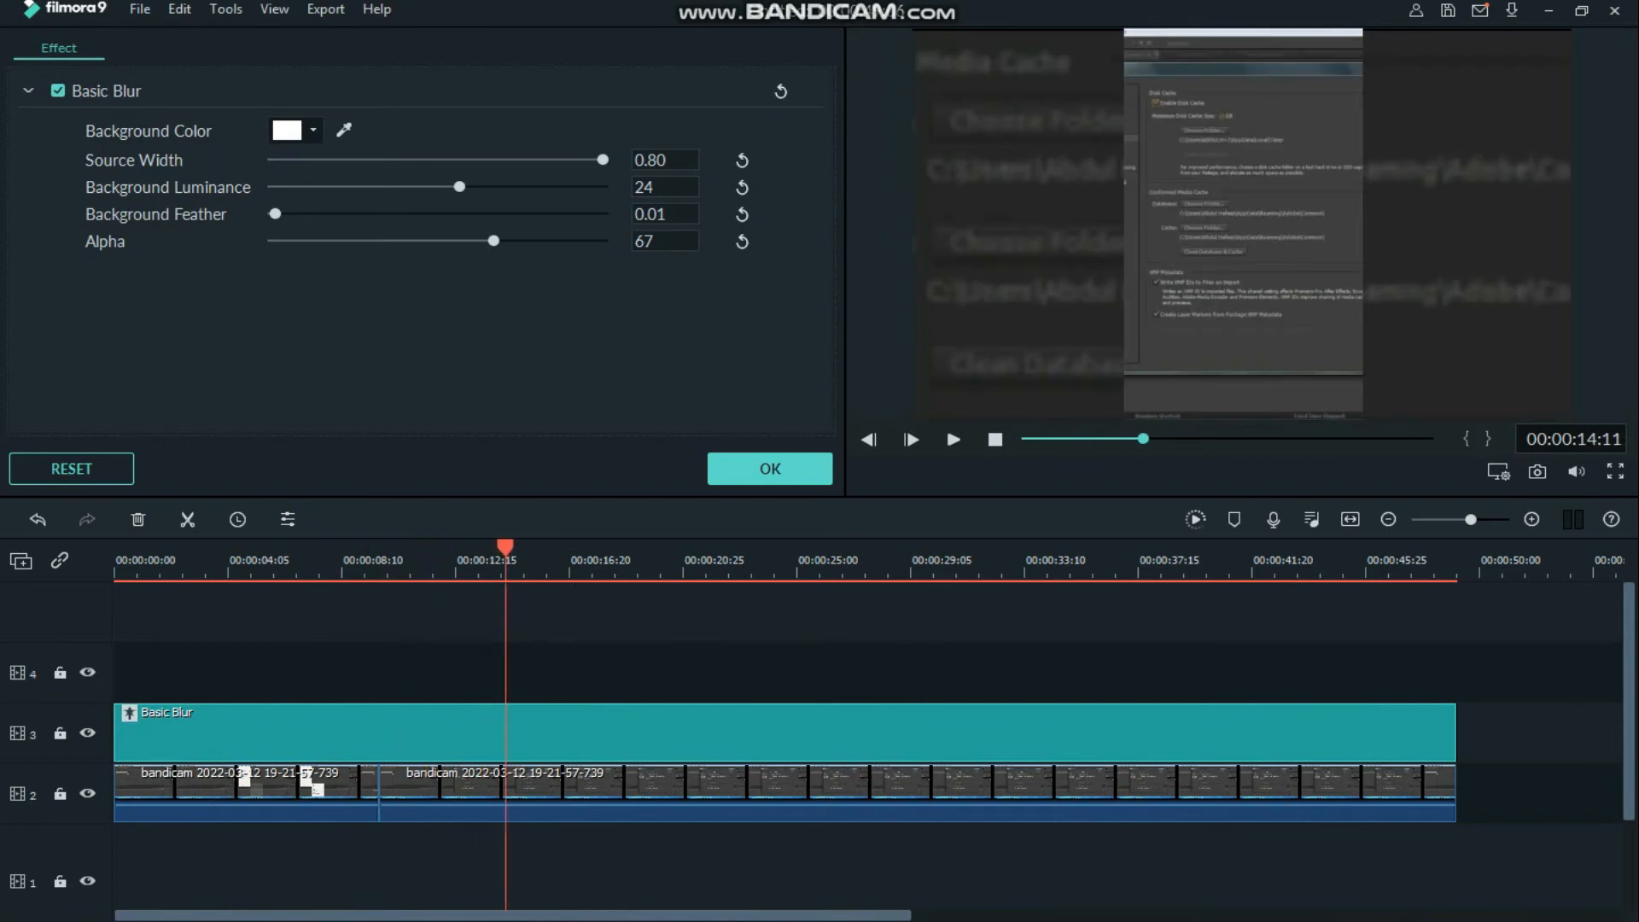
left_click(770, 468)
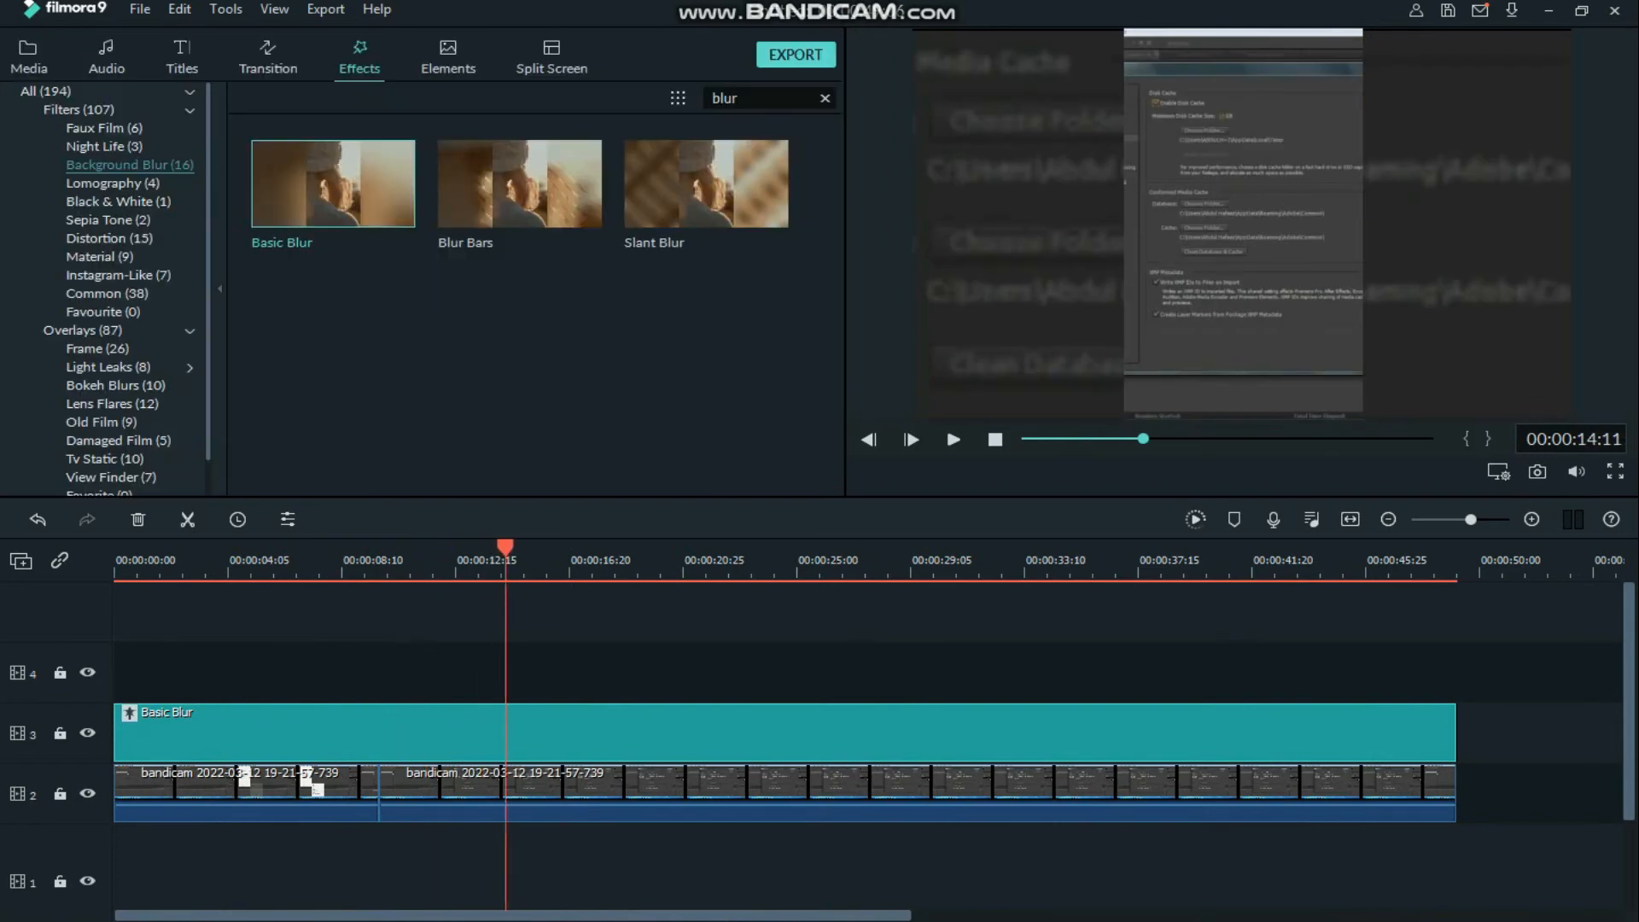
- Play back the last seconds and the opening of the timeline to review the blurred background, and return to the start
left_click_drag(505, 548, 1395, 549)
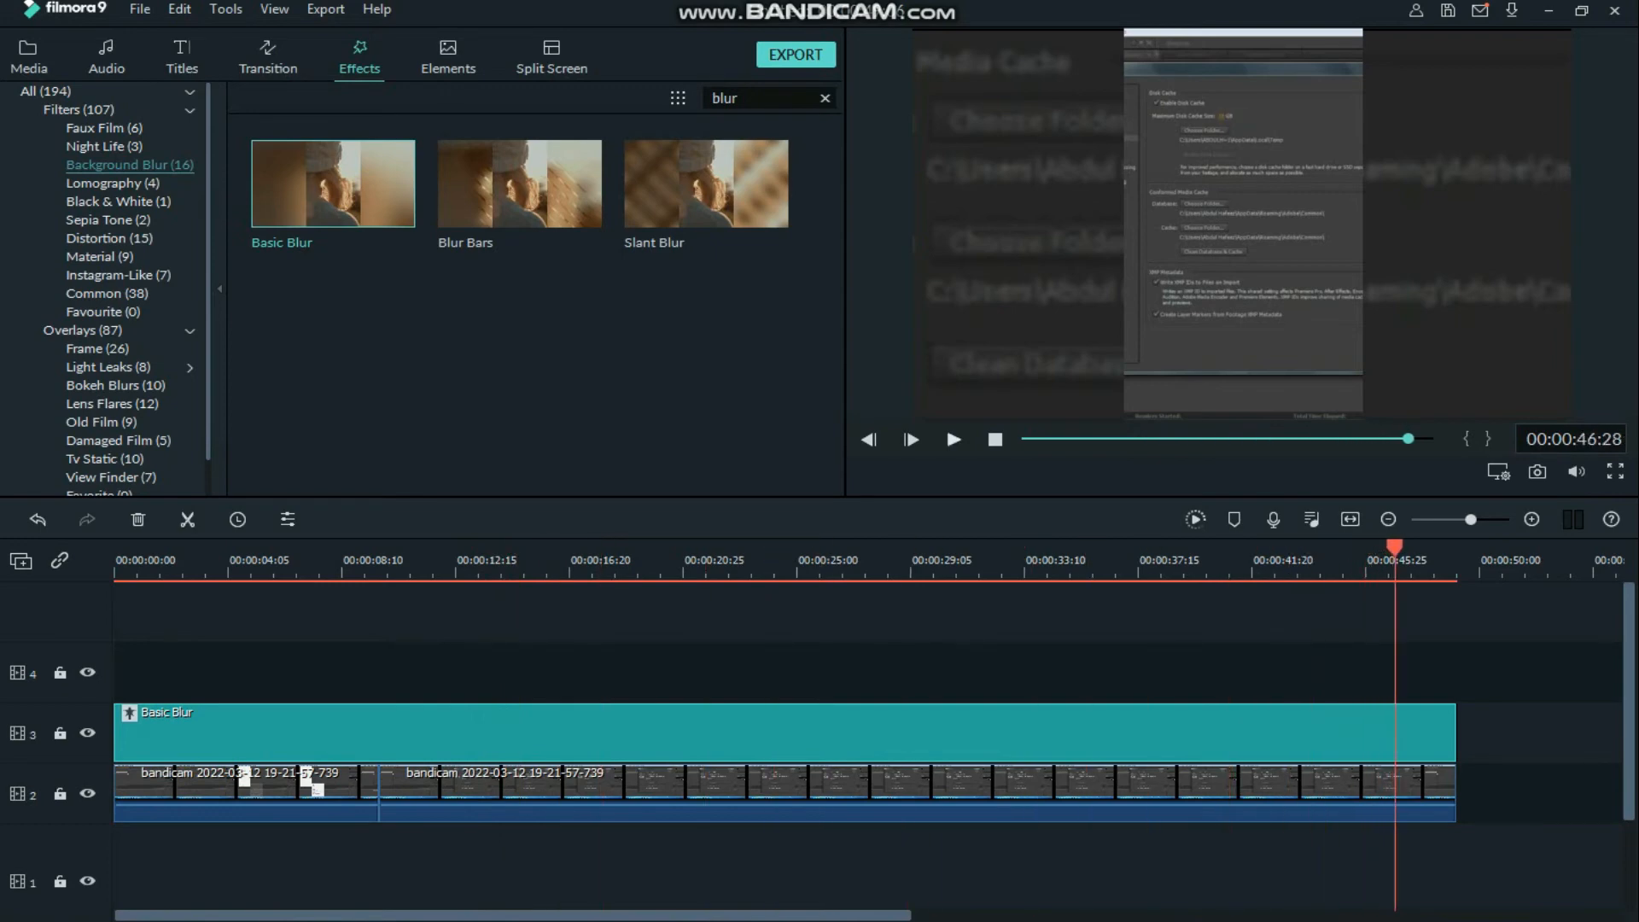
left_click(954, 438)
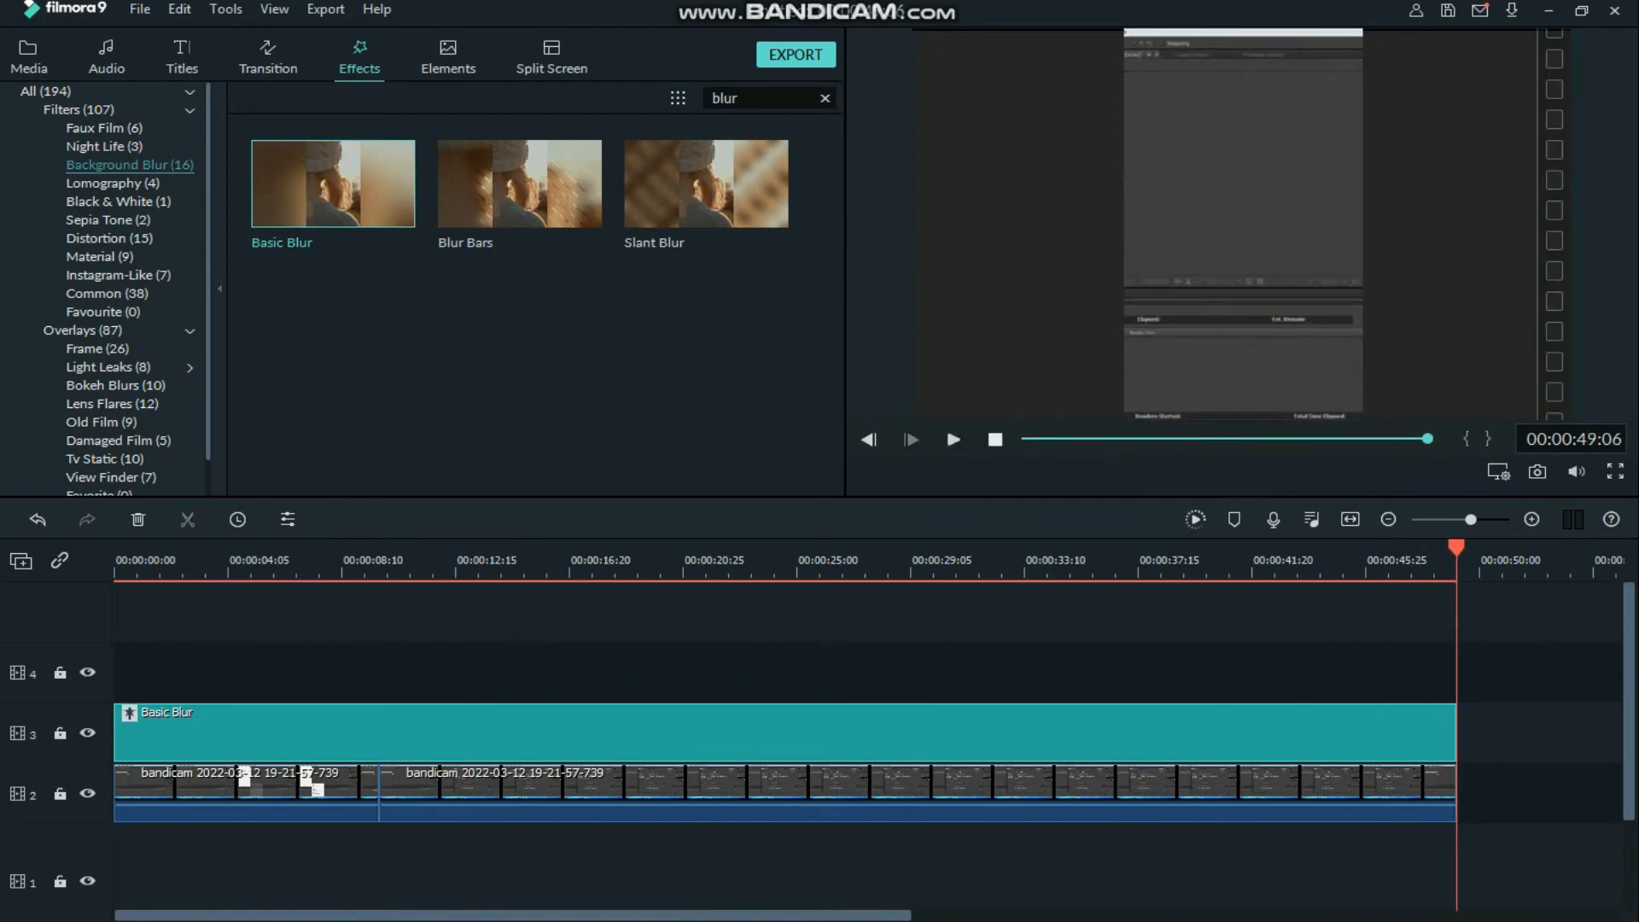
key("space")
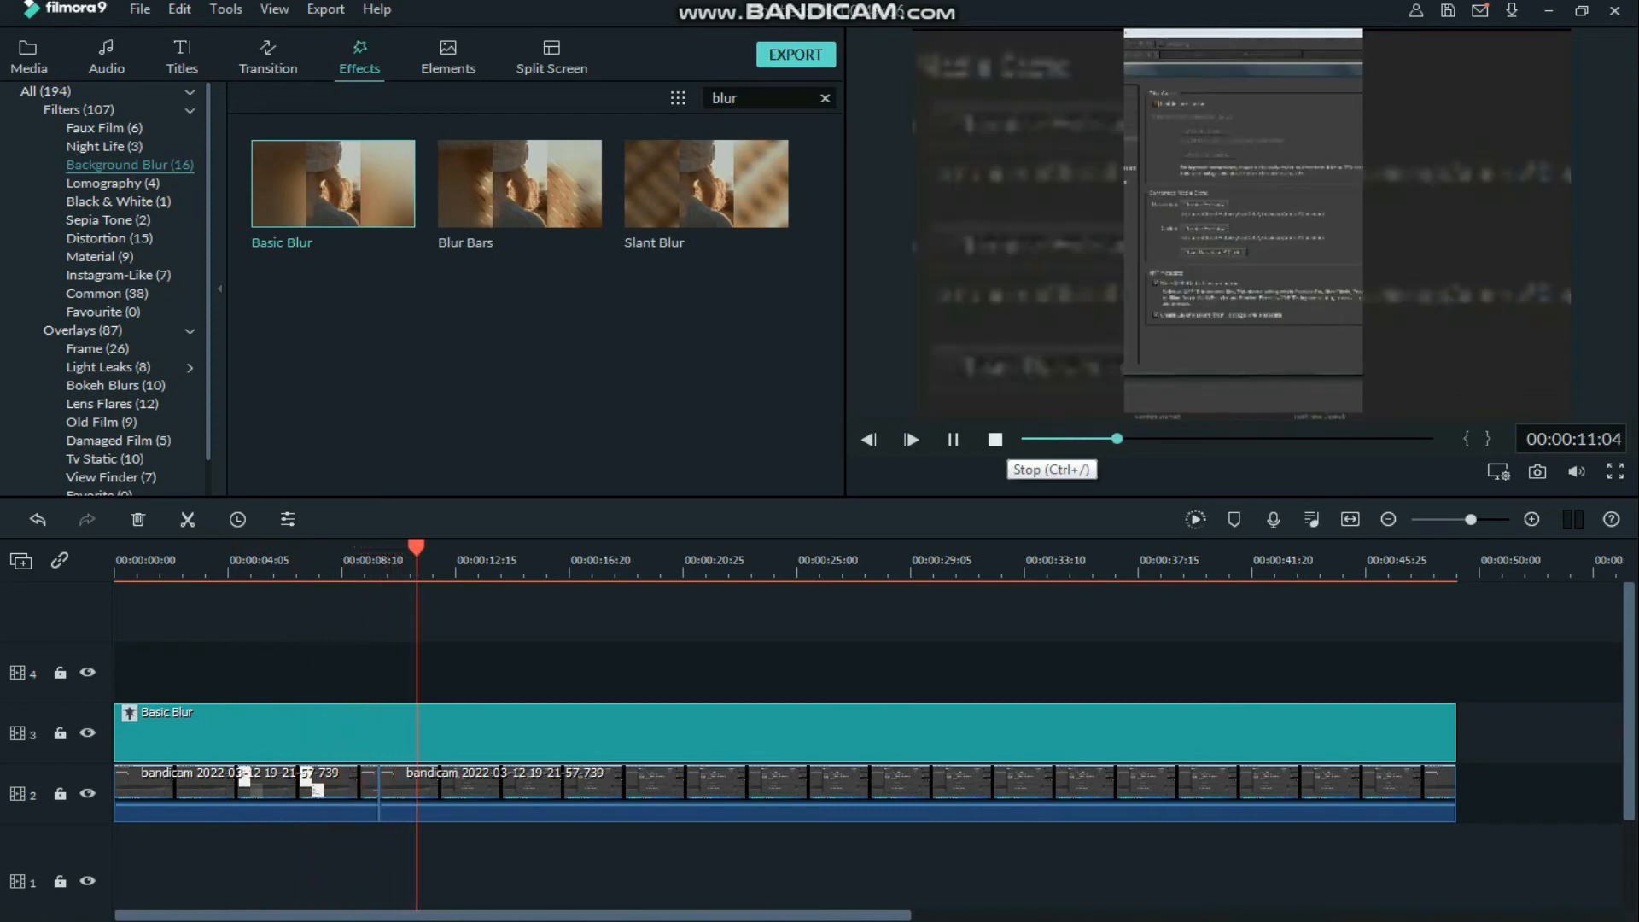
left_click(994, 438)
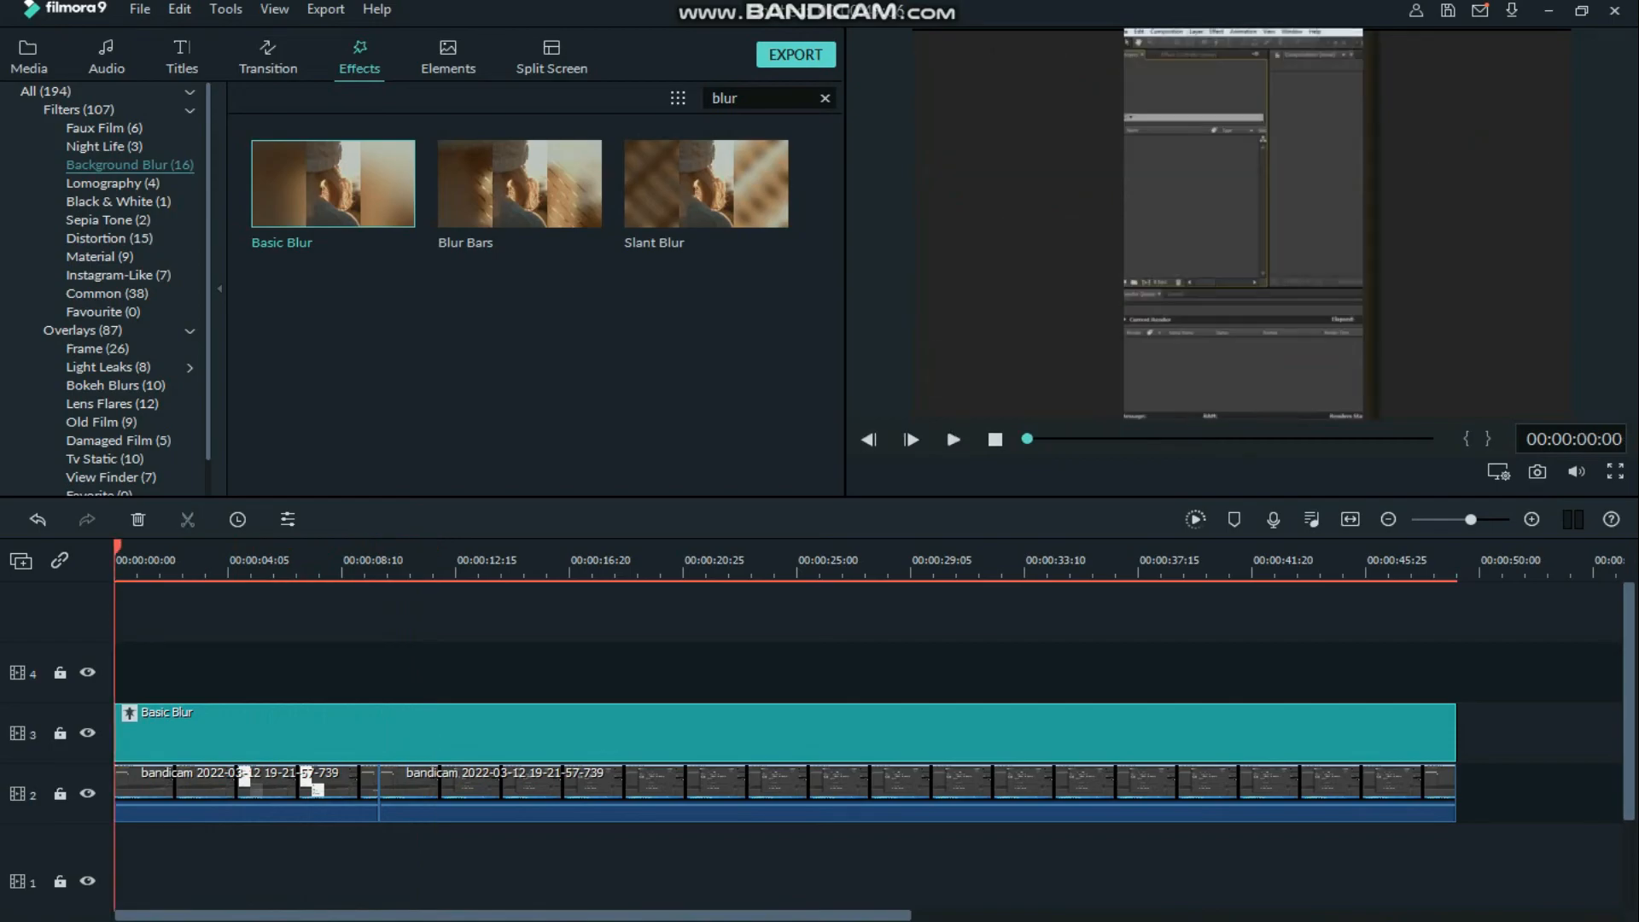